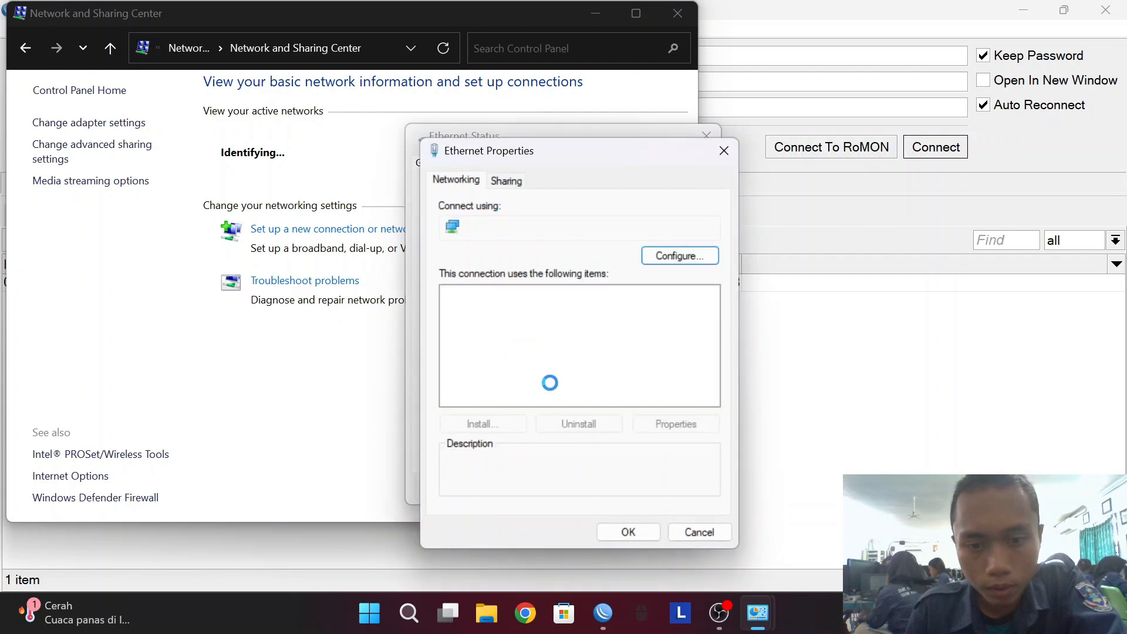
Give the Ethernet adapter static IPv4 192.168.0.6 with subnet mask 255.255.255.0.
left_click(537, 353)
double_click(536, 354)
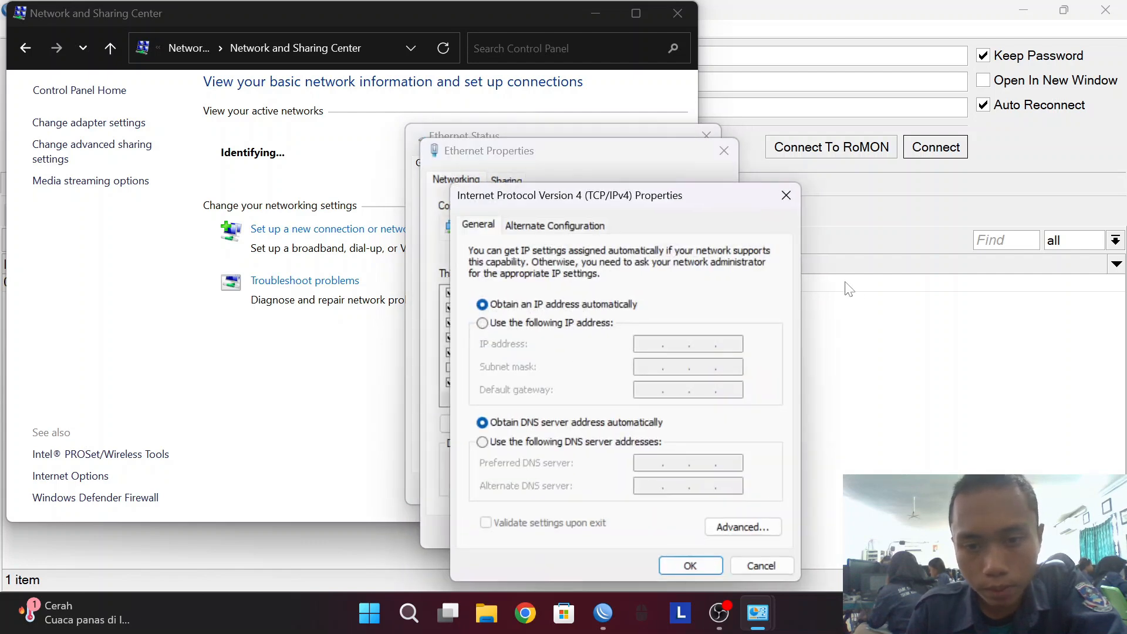
left_click(555, 324)
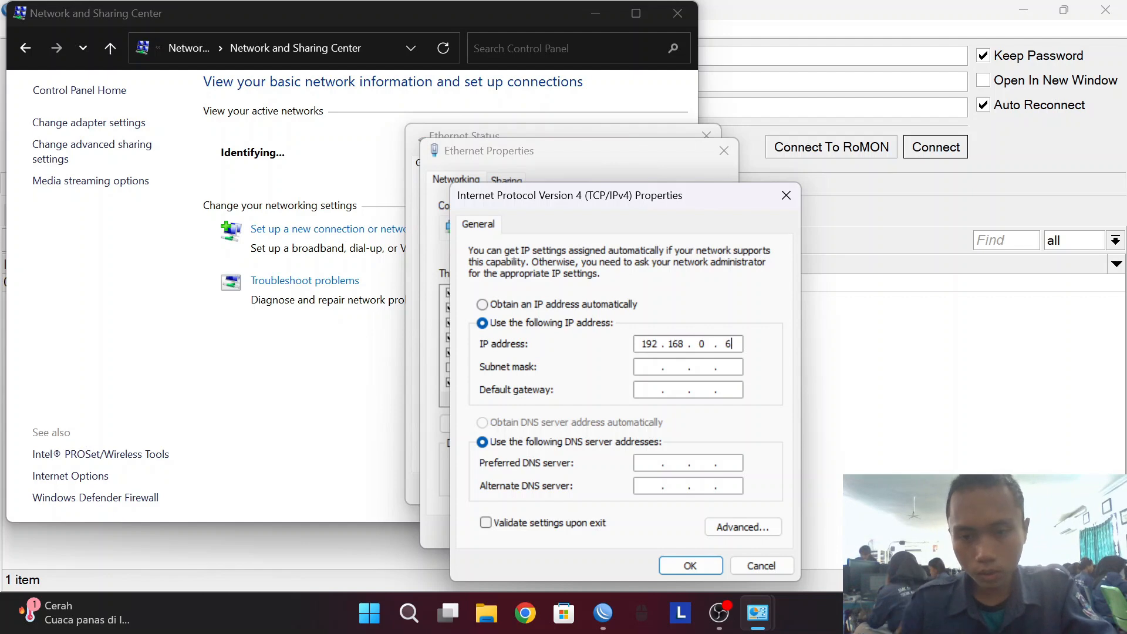
key("Tab")
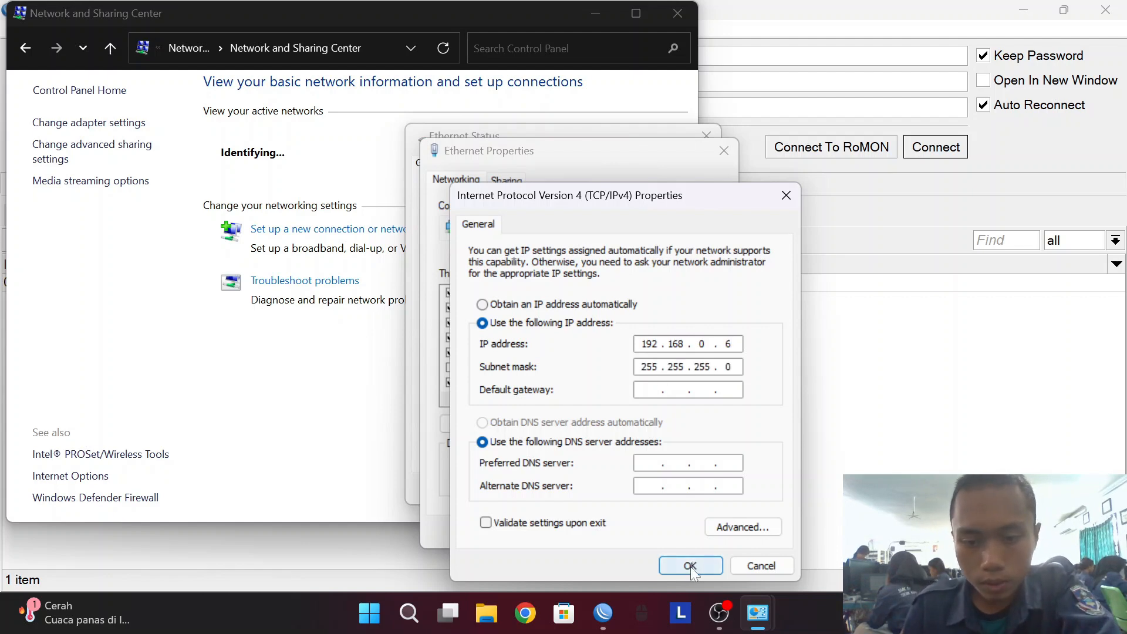
left_click(690, 565)
left_click(628, 532)
left_click(679, 486)
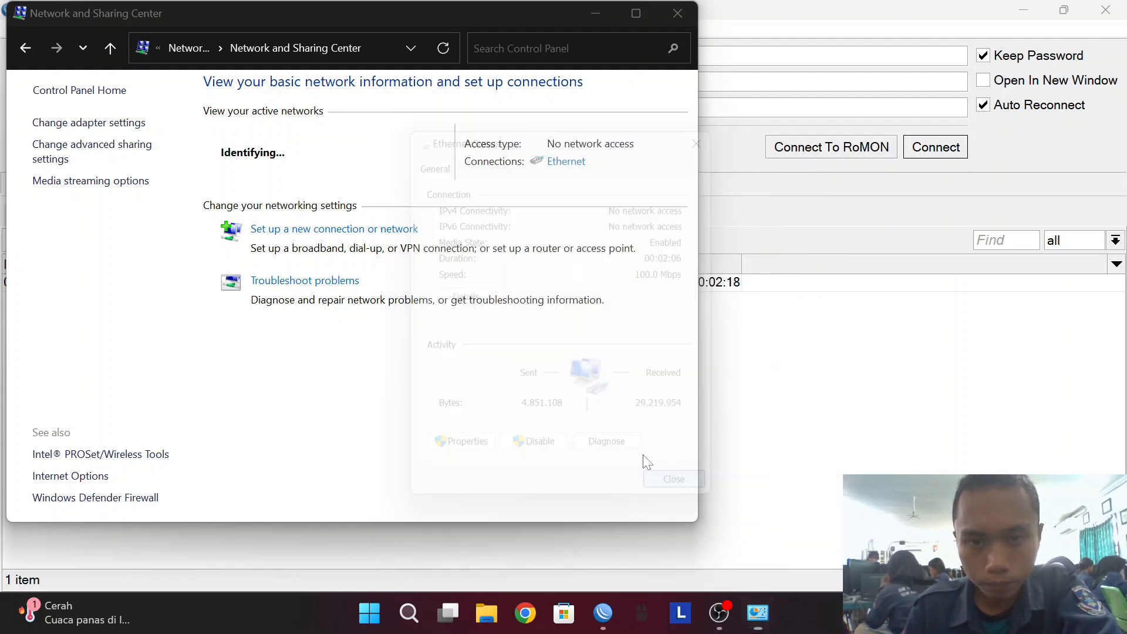
left_click_drag(469, 19, 539, 32)
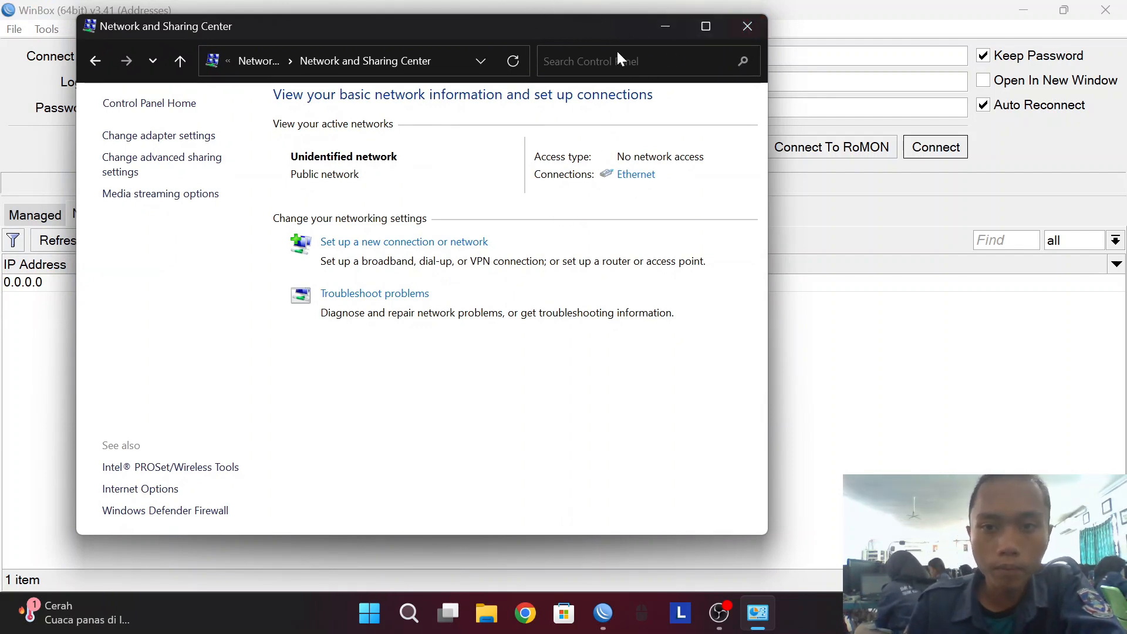
Connect WinBox to the neighbor router at MAC 18:FD:74:E0:FE:3A as admin with an empty password.
left_click(668, 26)
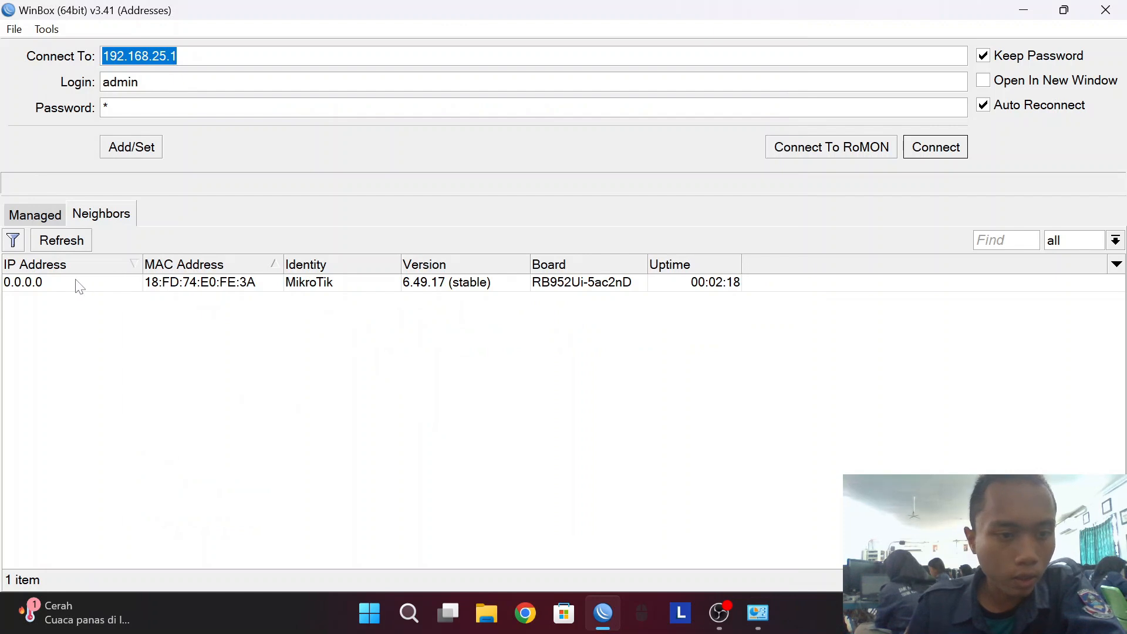
left_click(80, 284)
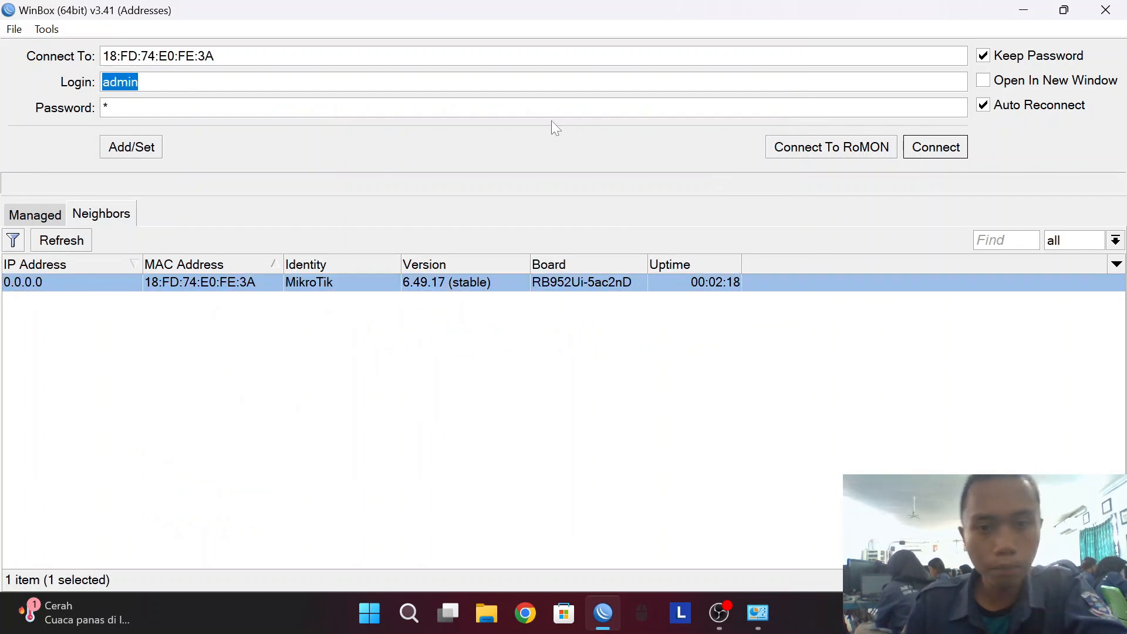
key("Tab")
left_click(376, 287)
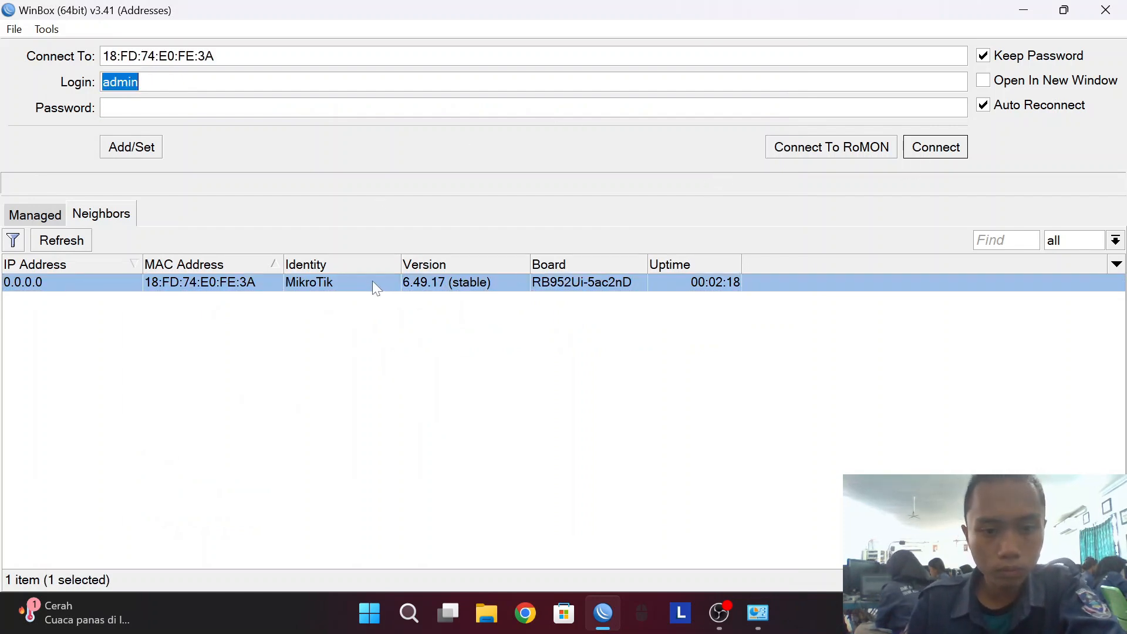
left_click(937, 148)
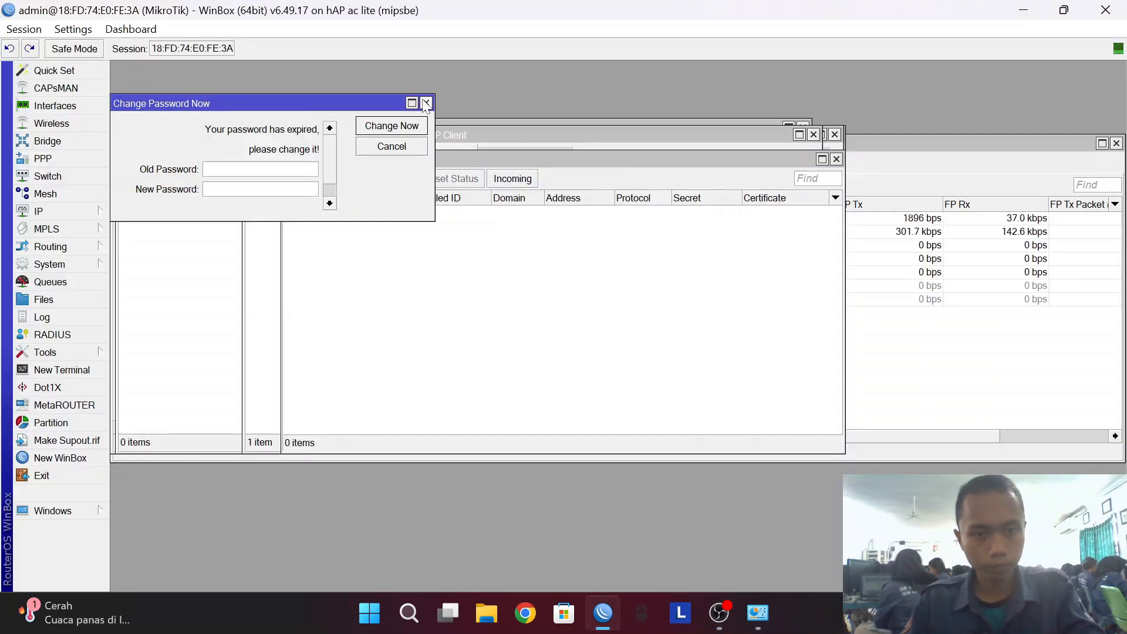
Dismiss the password prompt and set a new router identity name under System > Identity.
left_click(426, 104)
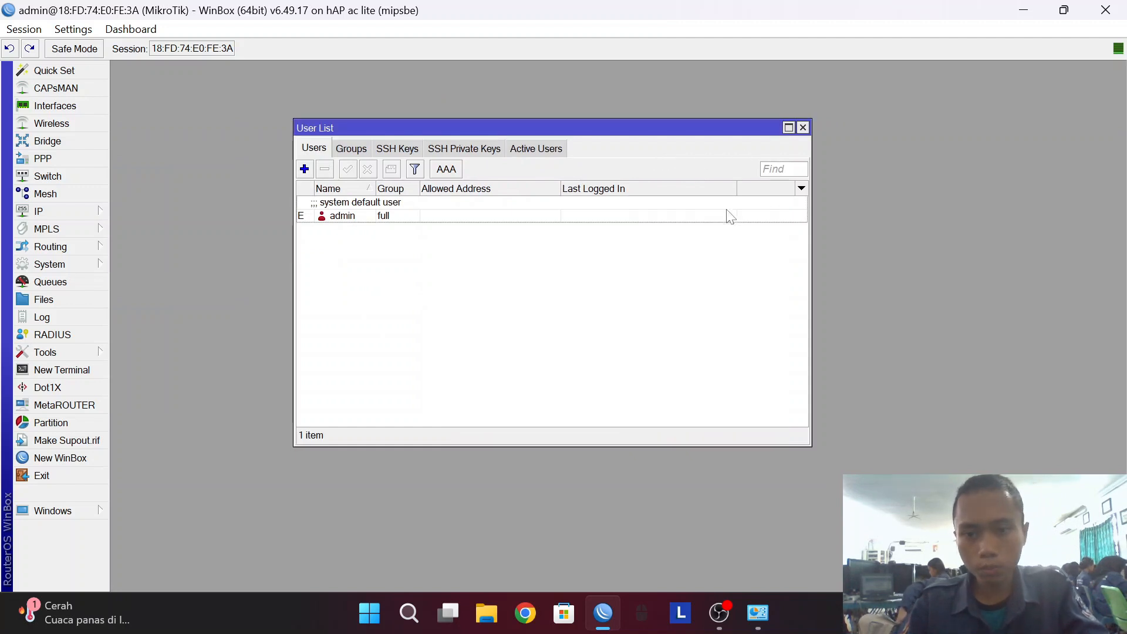
left_click(66, 267)
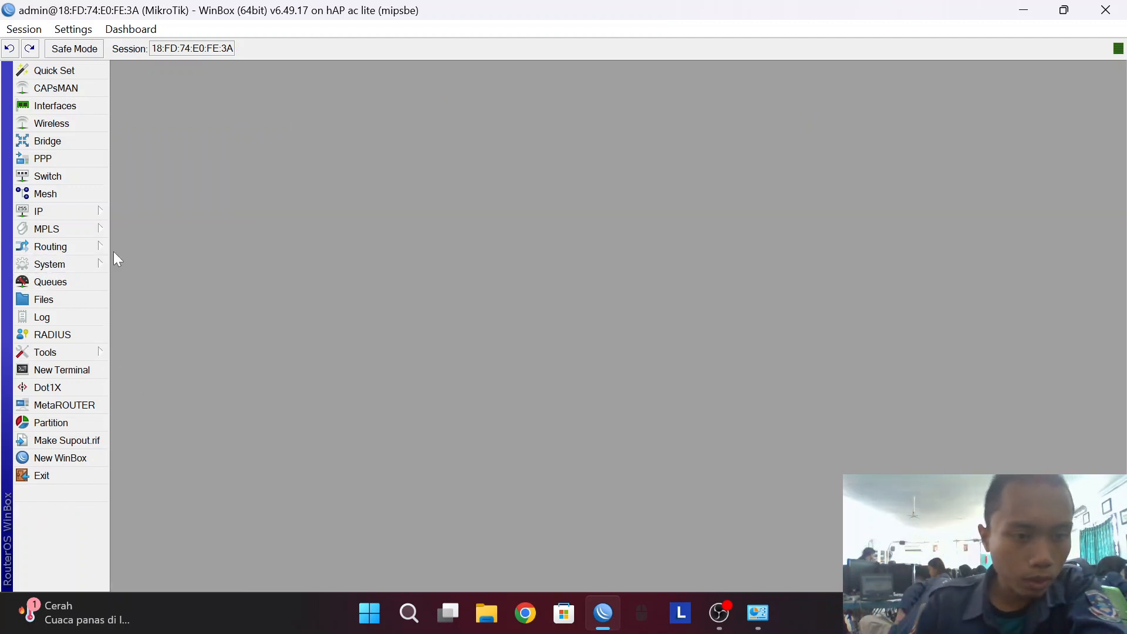
left_click(69, 261)
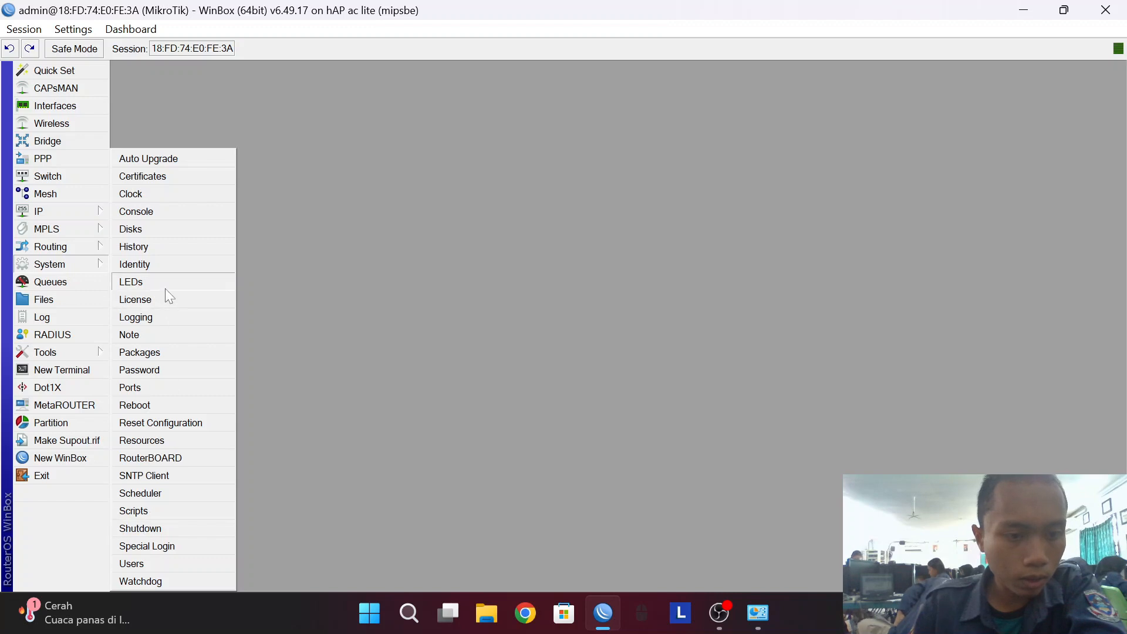
left_click(135, 265)
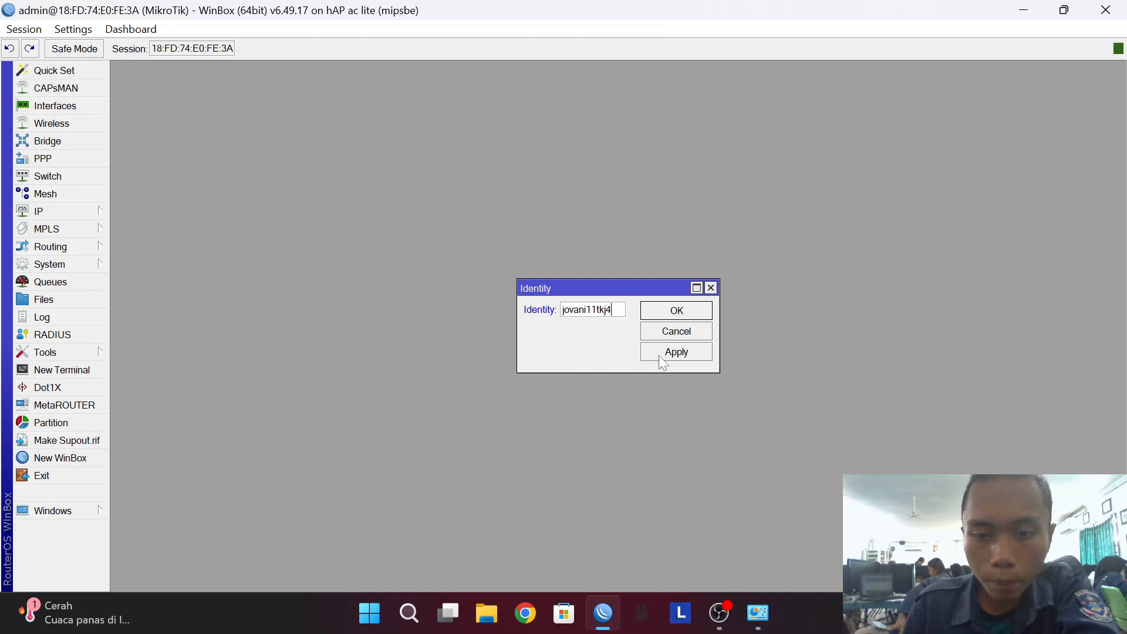
left_click(661, 353)
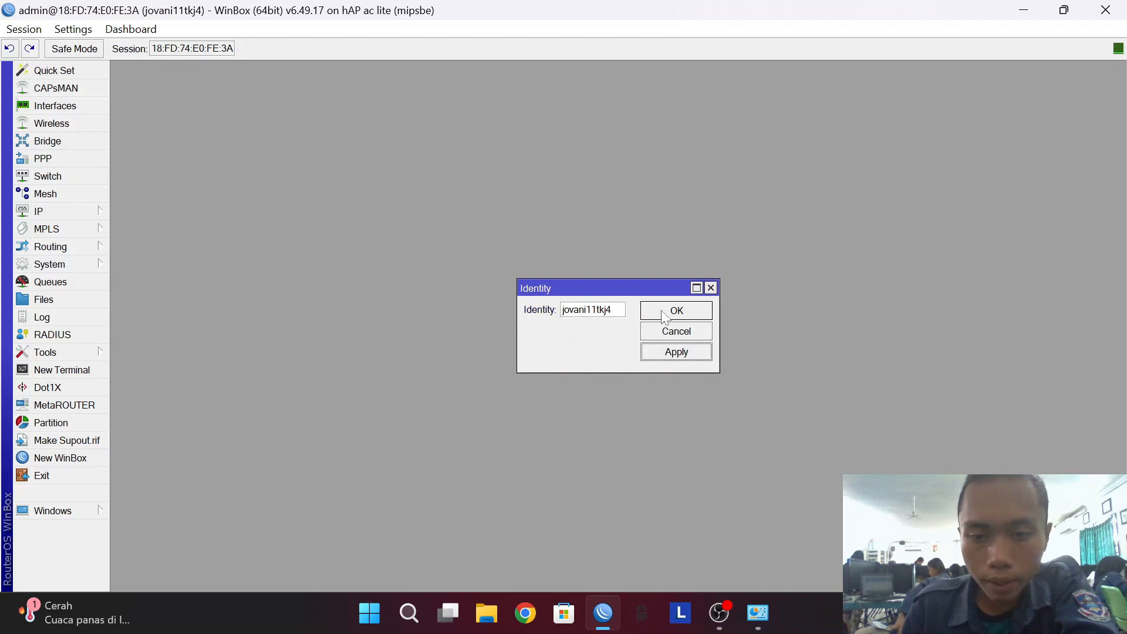
left_click(664, 312)
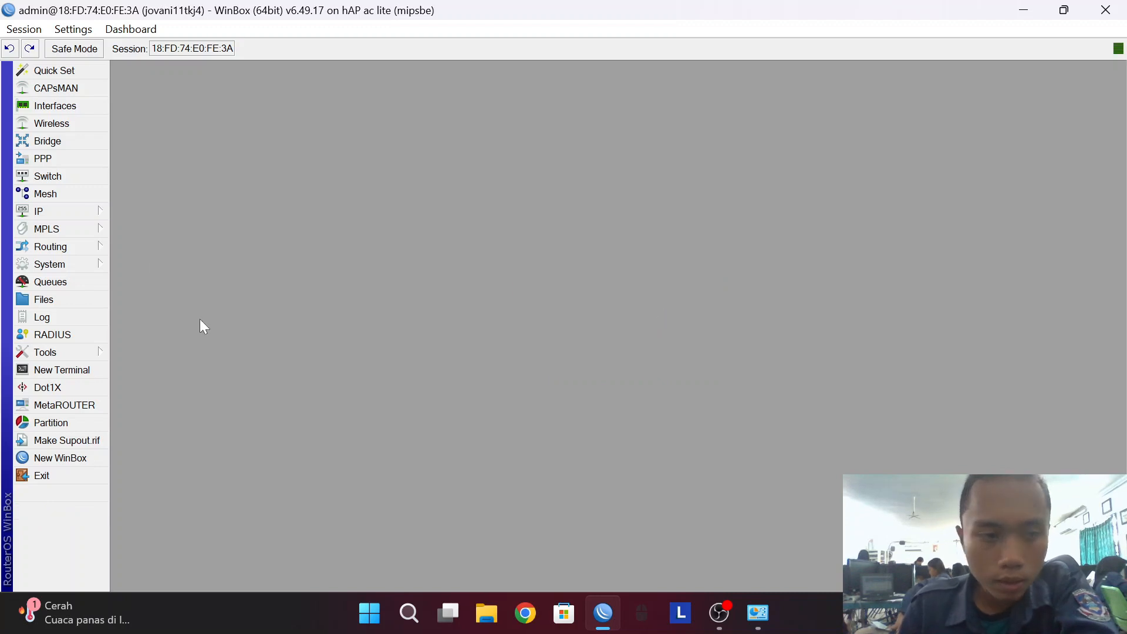
Open the admin user in System > Users and enter a new password, dismissing the same-password error.
left_click(59, 265)
left_click(132, 564)
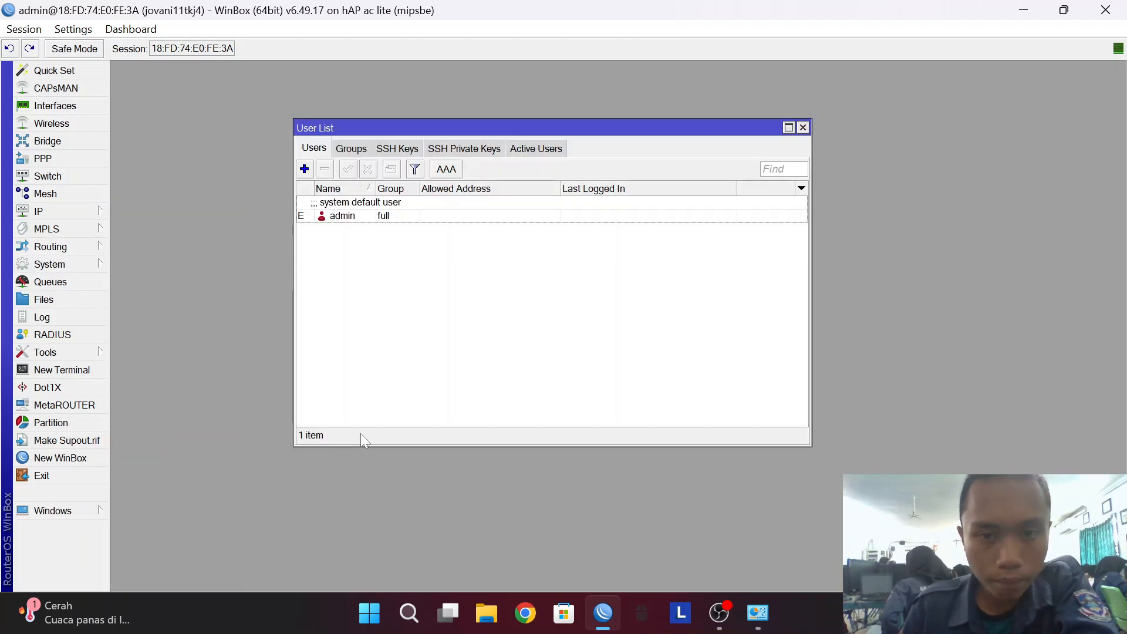
double_click(340, 217)
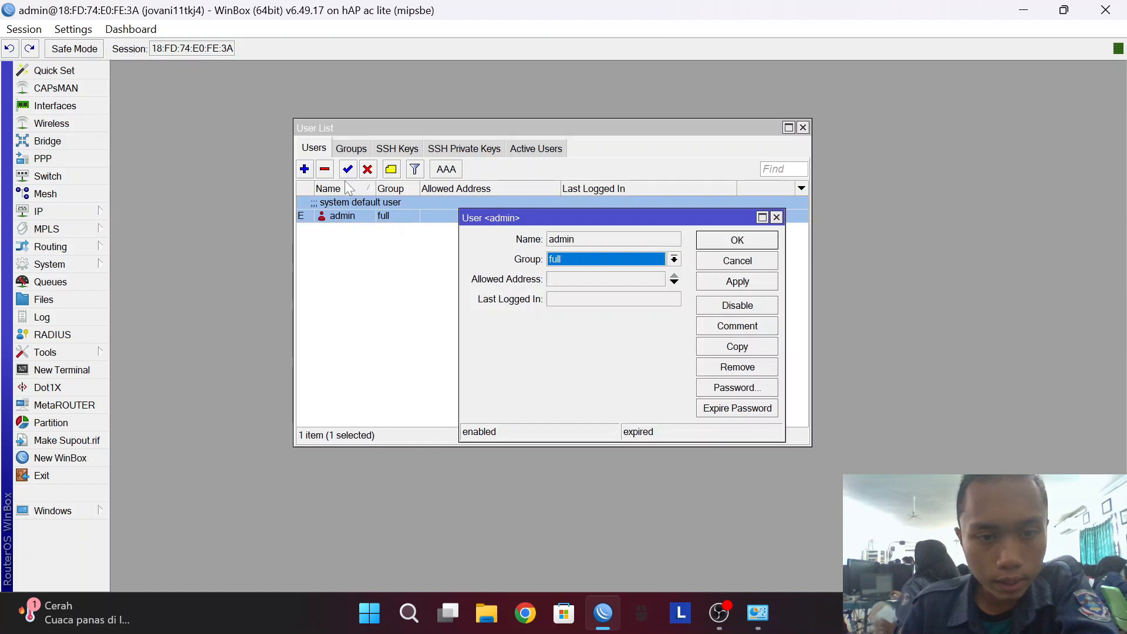
left_click(742, 389)
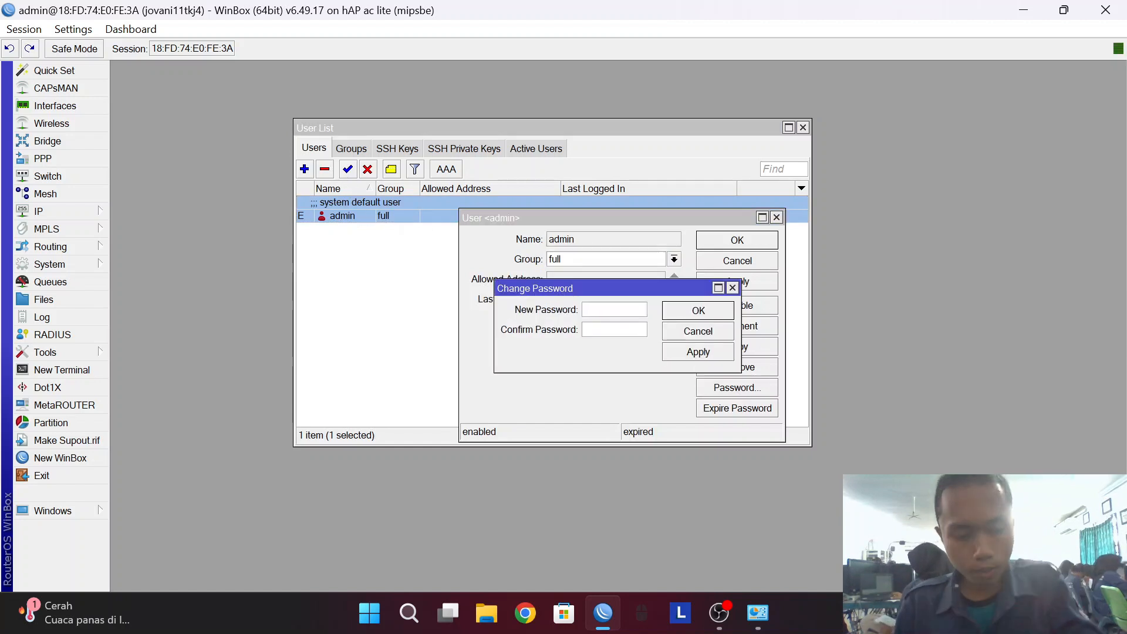
left_click(696, 352)
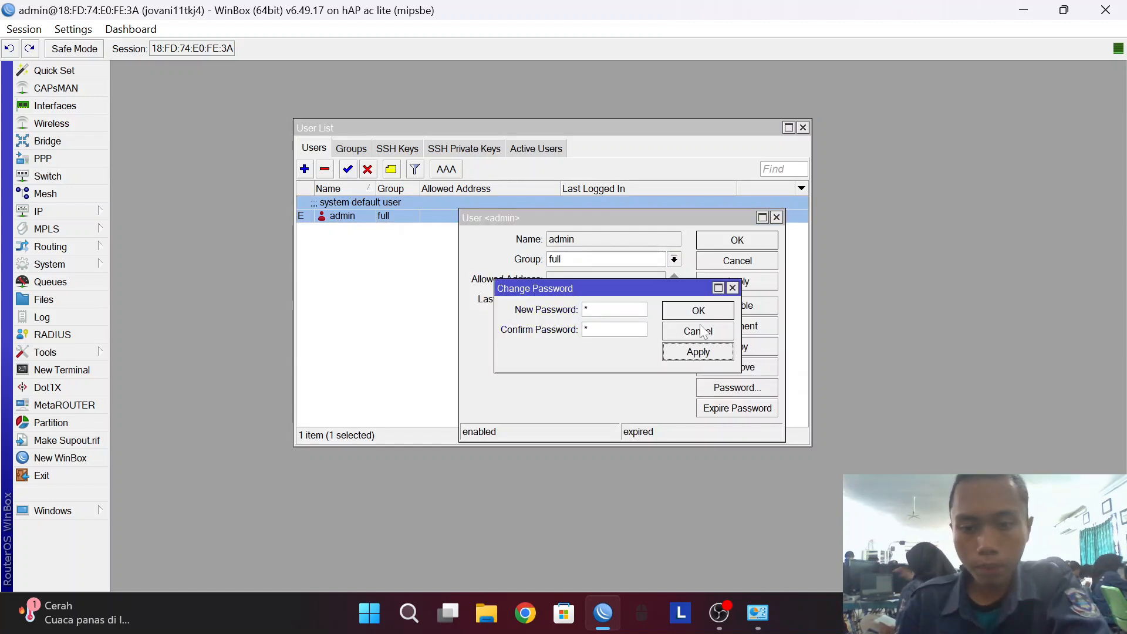
left_click(712, 320)
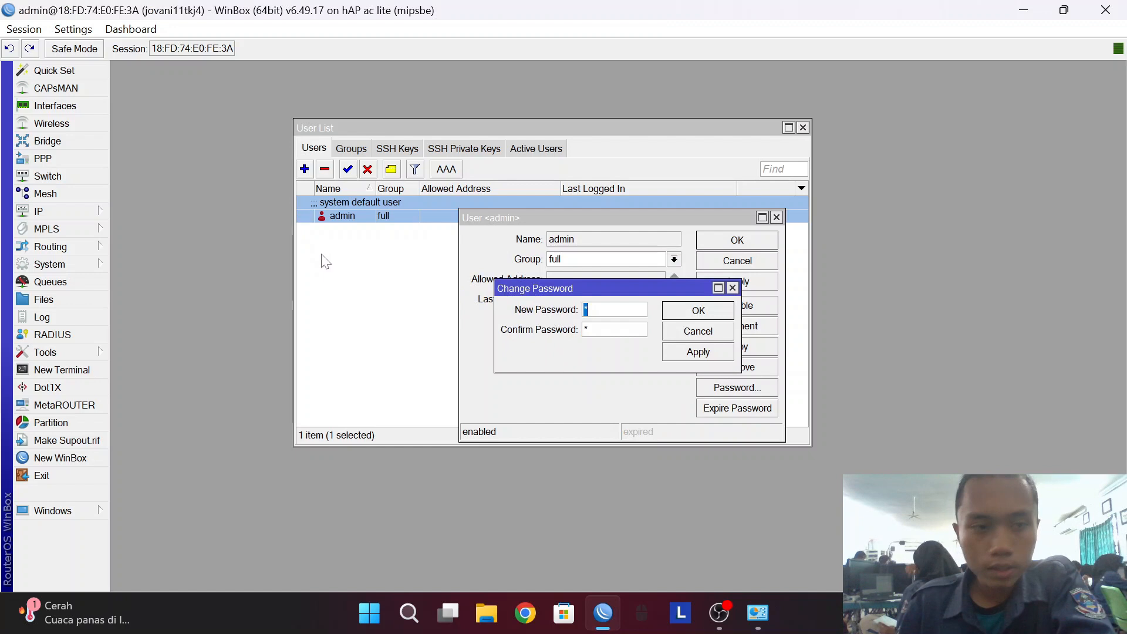
Add the comment INTERNET to ether1 in the Interface List.
left_click(54, 105)
left_click(229, 219)
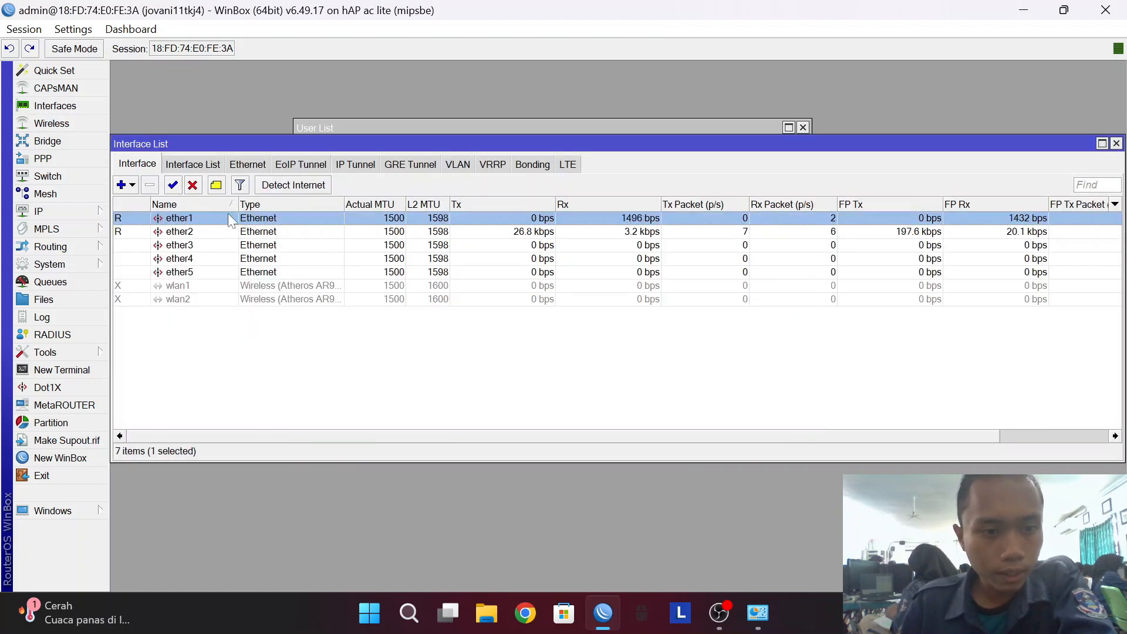
left_click(214, 185)
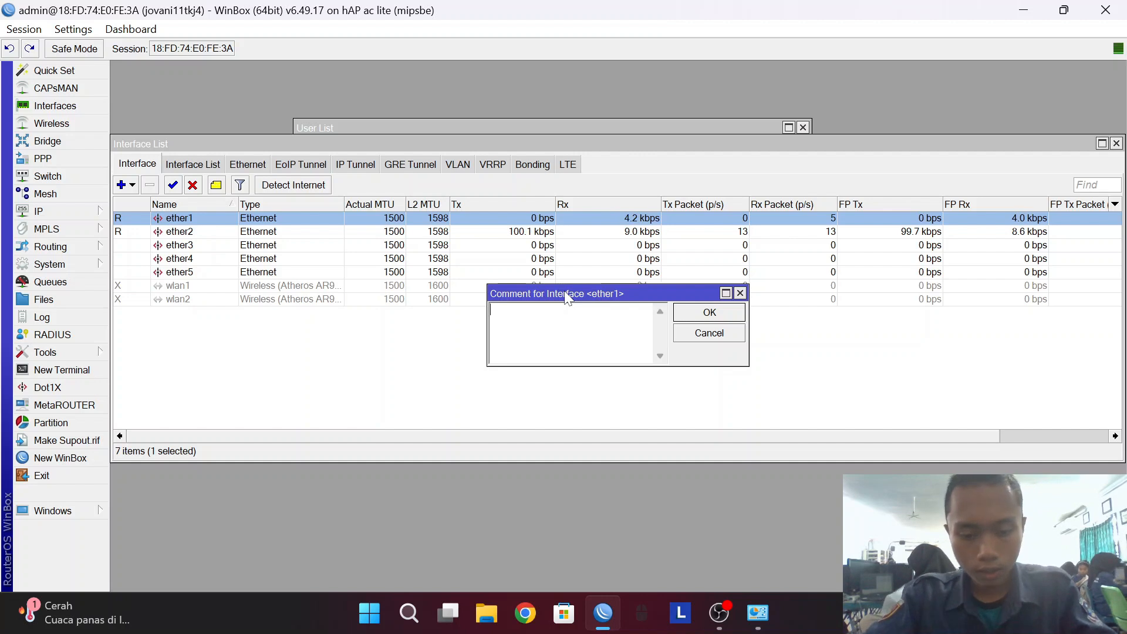
type("IINTE")
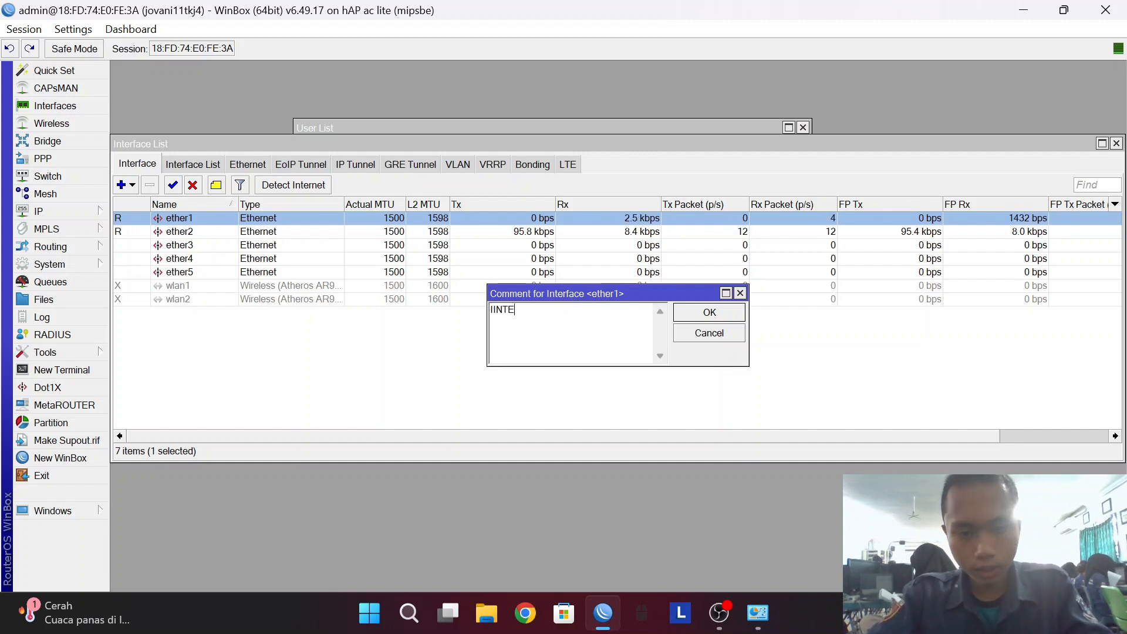
key("BackSpace")
key("BackSpace")
key("BackSpace")
type("NTERNET")
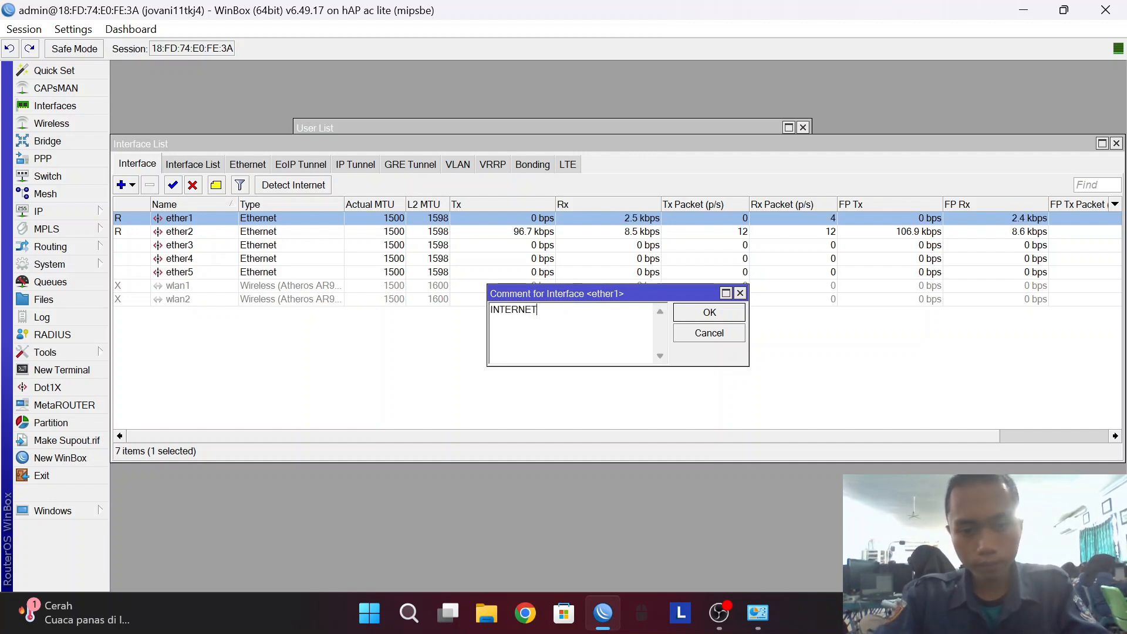
key("Return")
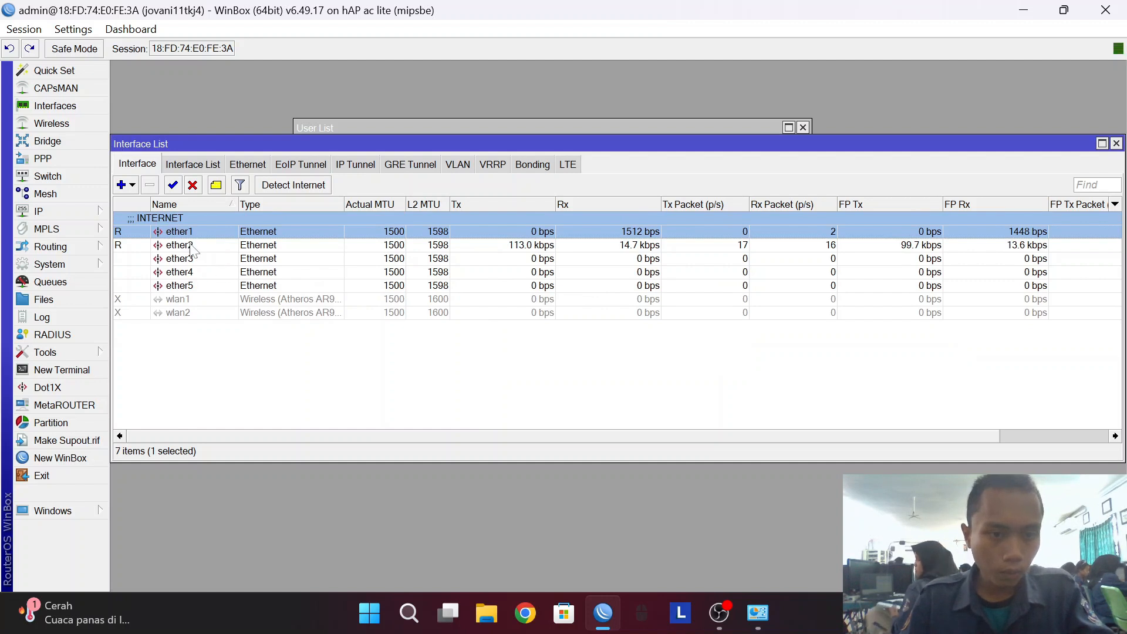
Comment ether2 as LAN and ether3 as ACCESS POINT.
left_click(190, 250)
left_click(216, 184)
type("LAN")
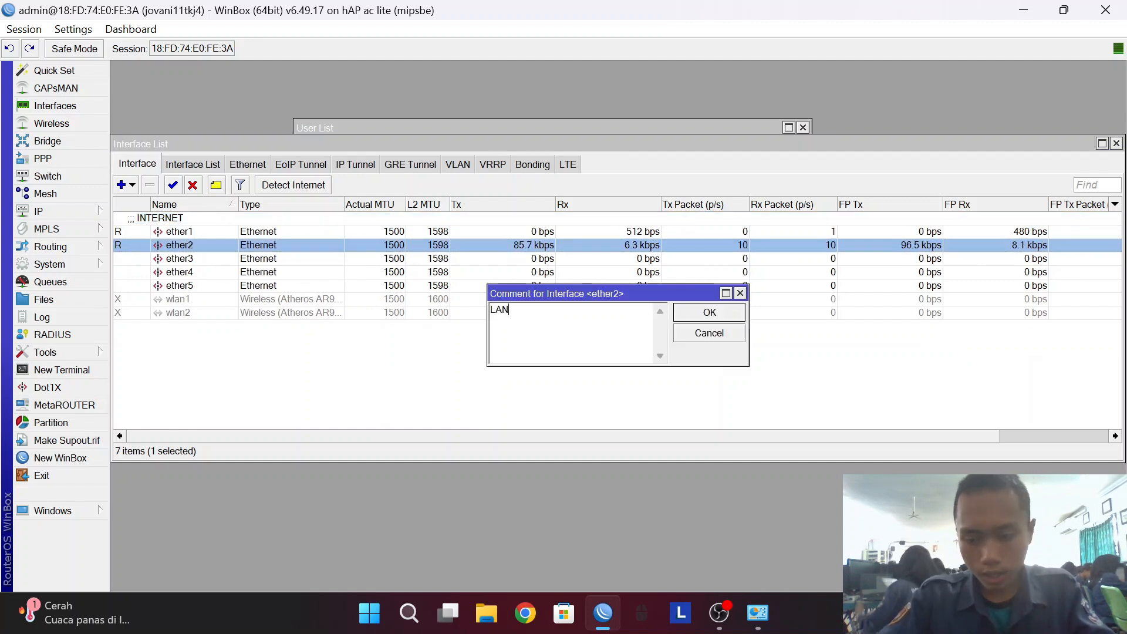
key("Return")
left_click(200, 273)
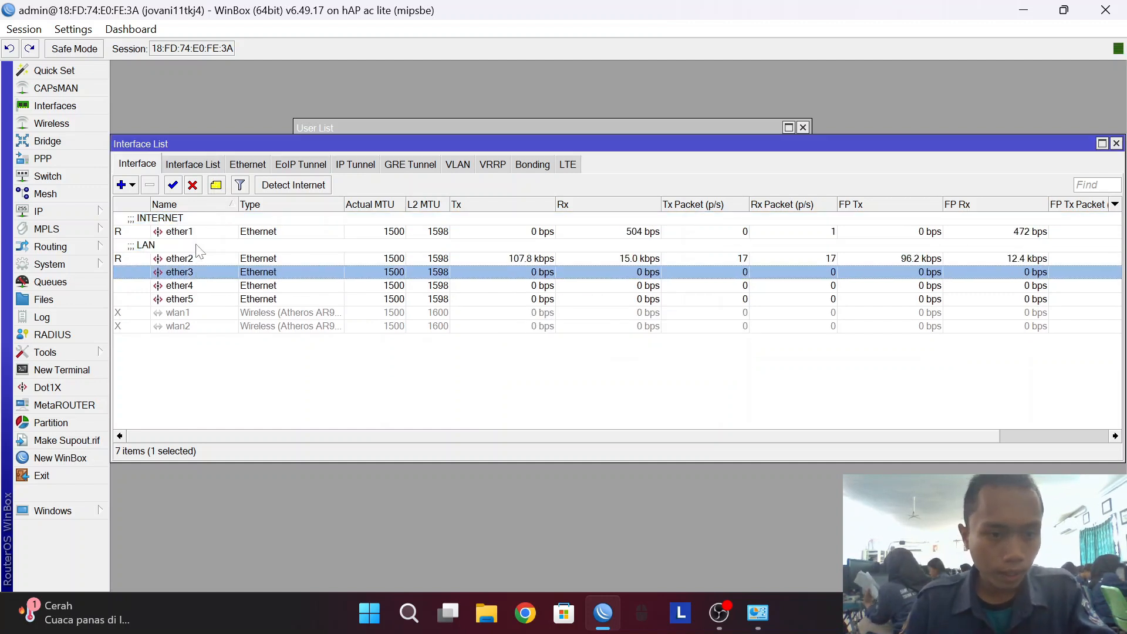
left_click(216, 185)
type("ACCC")
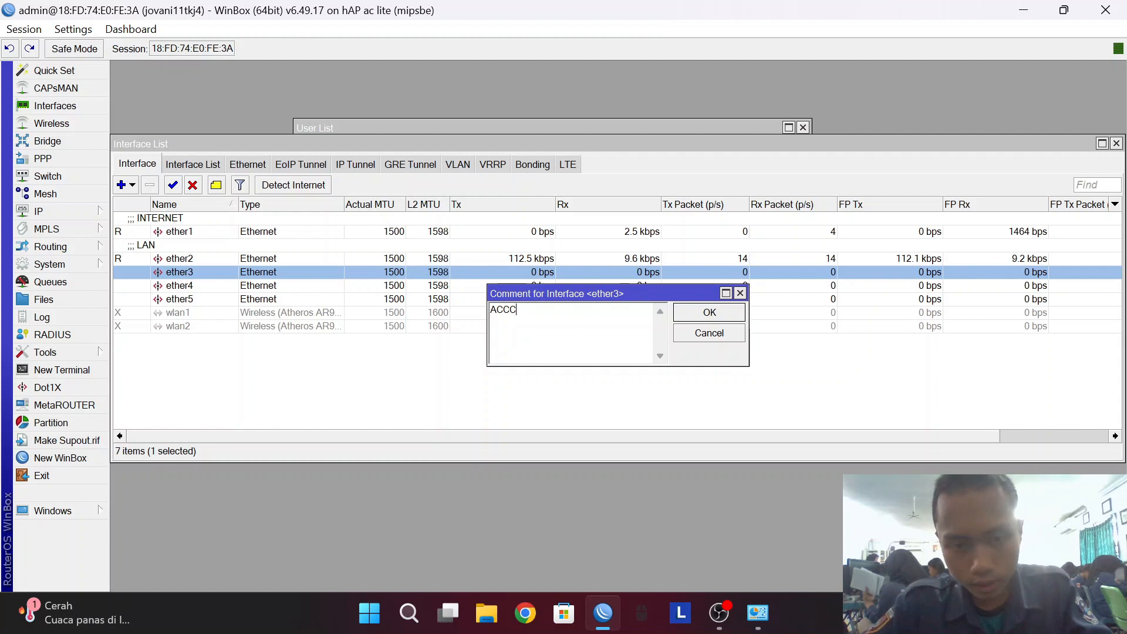
type("ESP")
key("BackSpace")
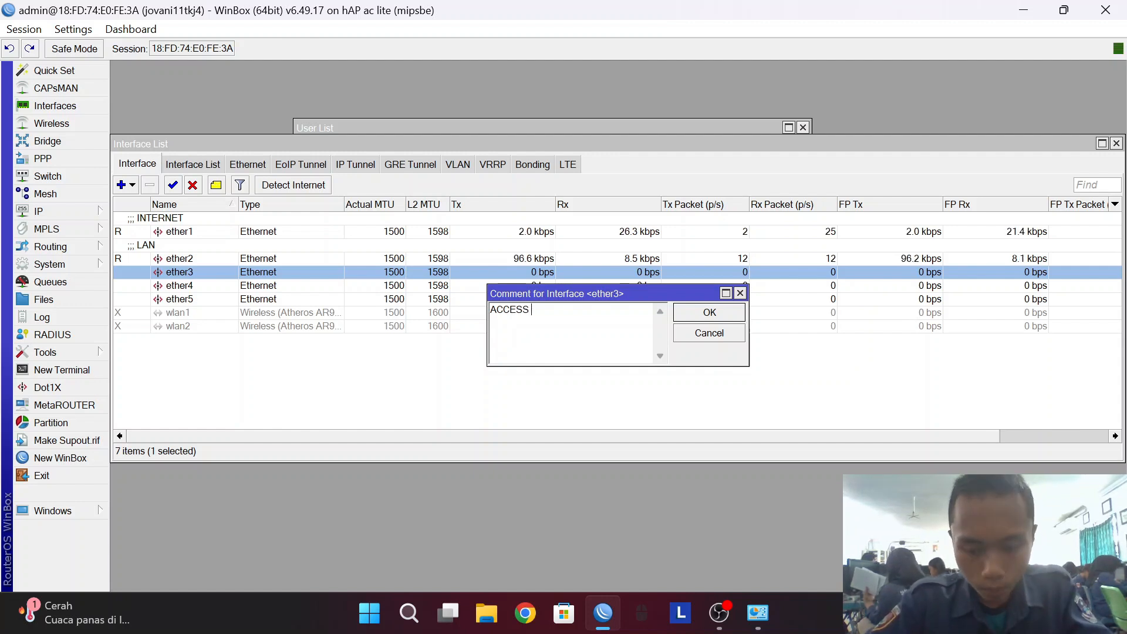
type("POINT")
key("Return")
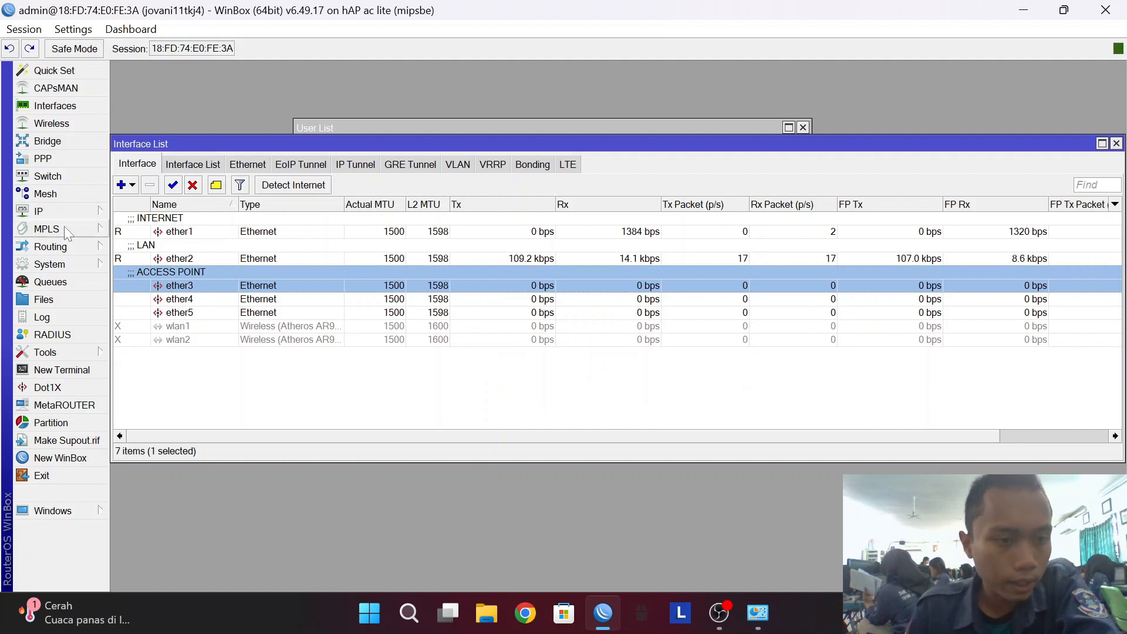
Set the router's DNS server to 8.8.8.8.
left_click(59, 211)
left_click(158, 266)
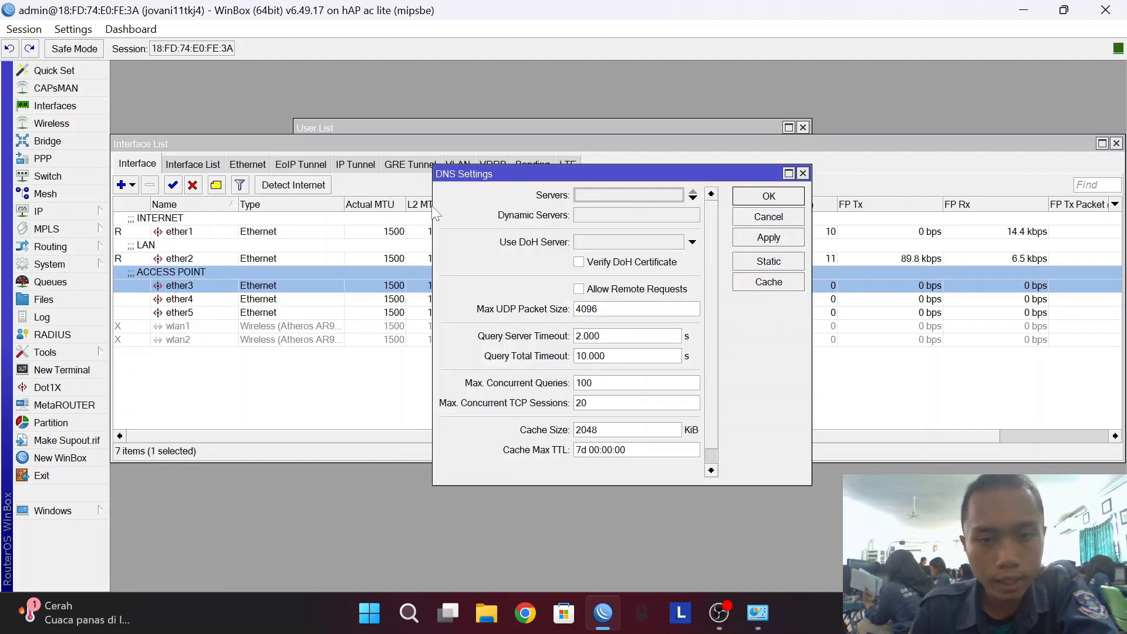
left_click(584, 193)
type("8.8.8.8")
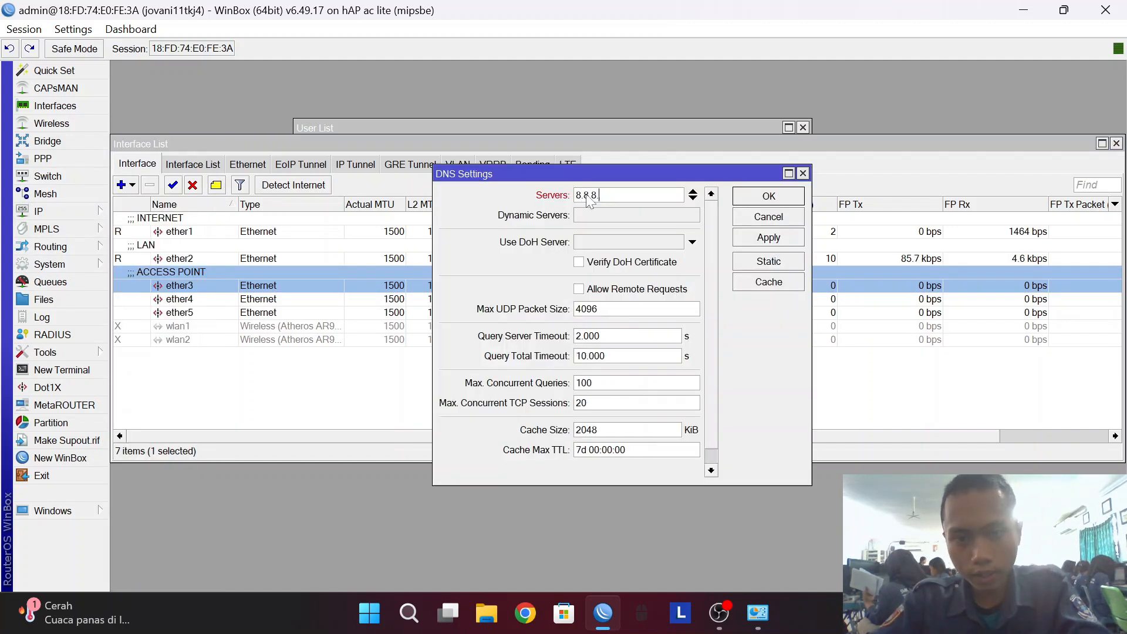
left_click(749, 241)
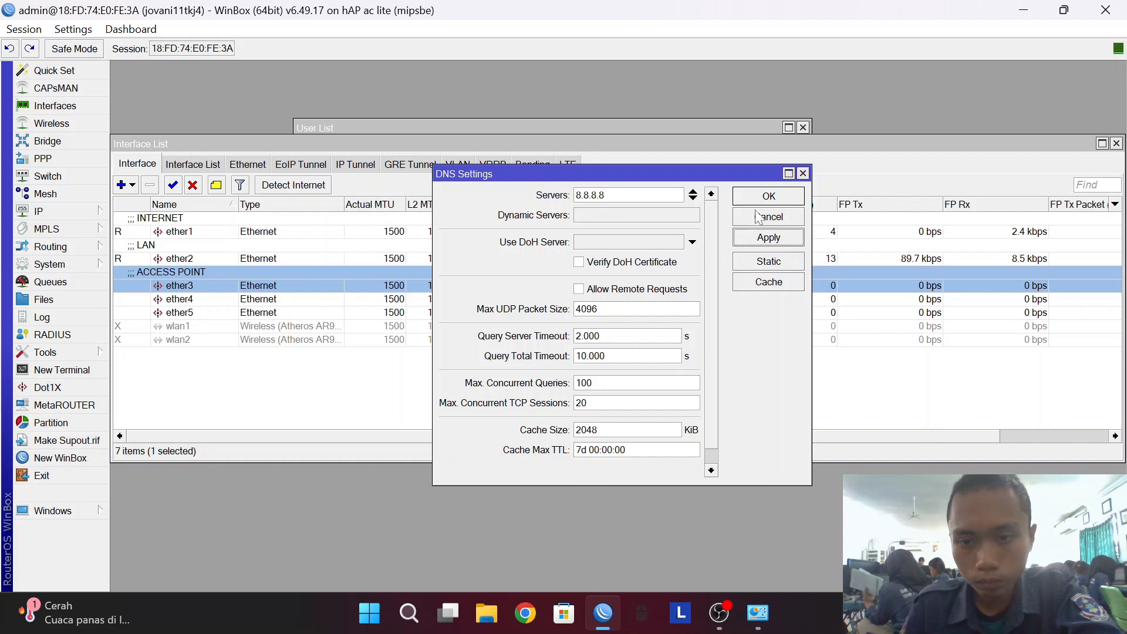
left_click(755, 200)
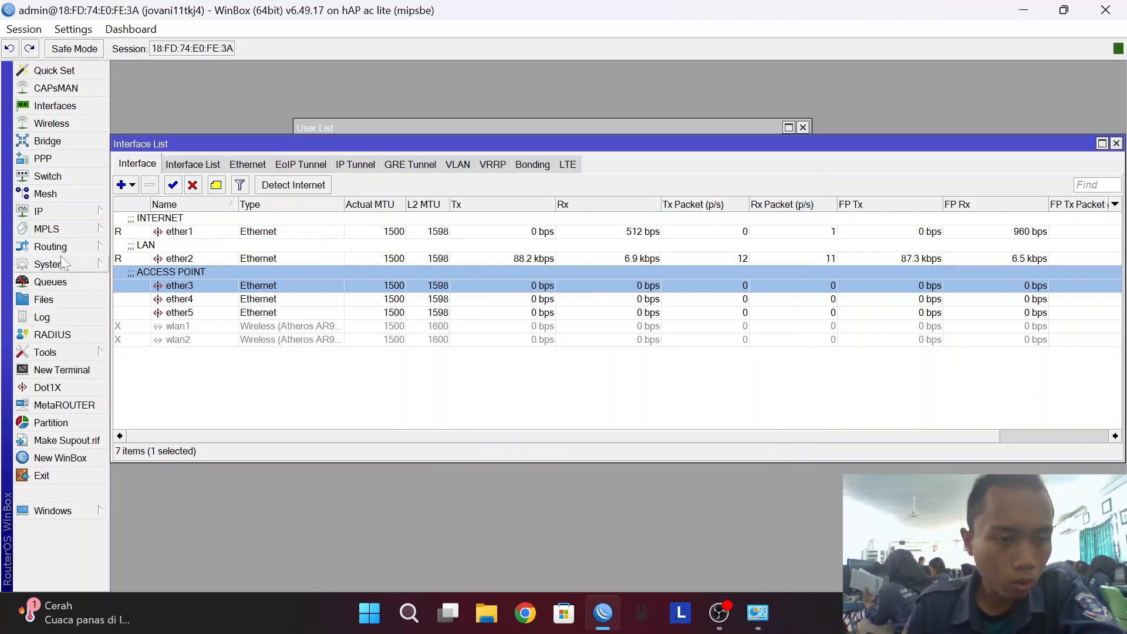
Add a DHCP client on ether1 and bring up the IP address list.
left_click(48, 207)
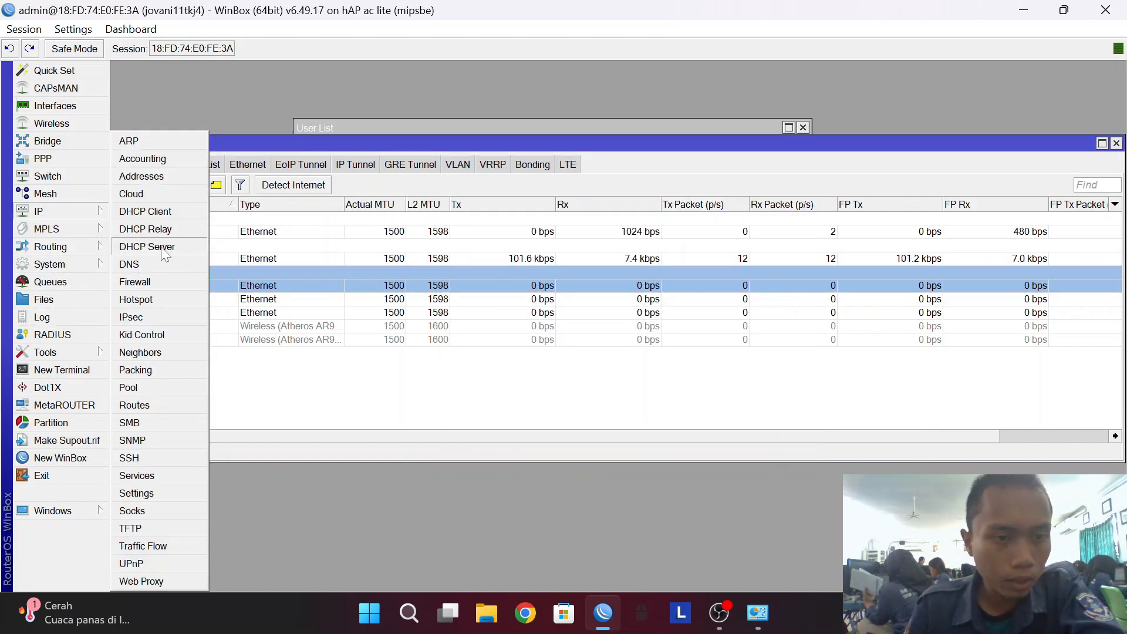
left_click(145, 212)
left_click(422, 176)
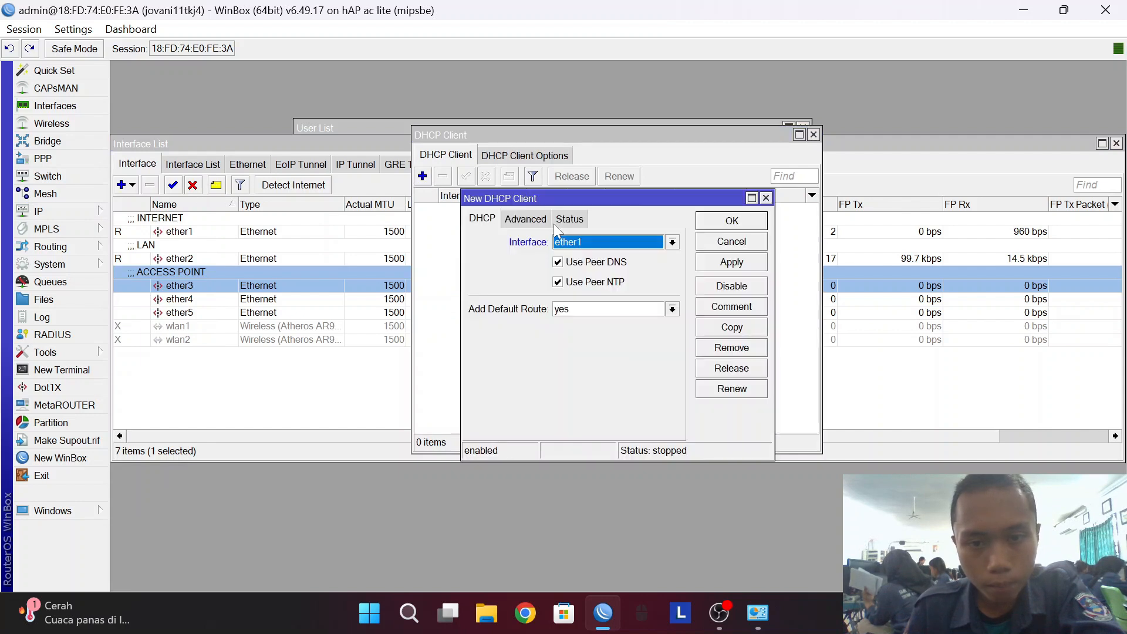
left_click(707, 262)
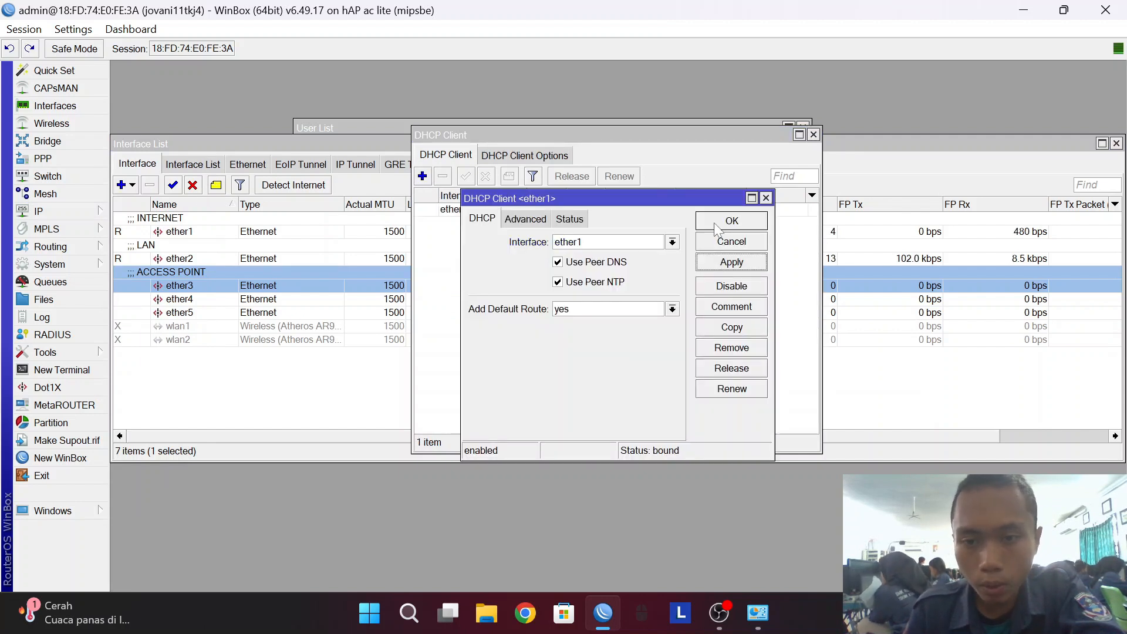
left_click(714, 224)
left_click(76, 210)
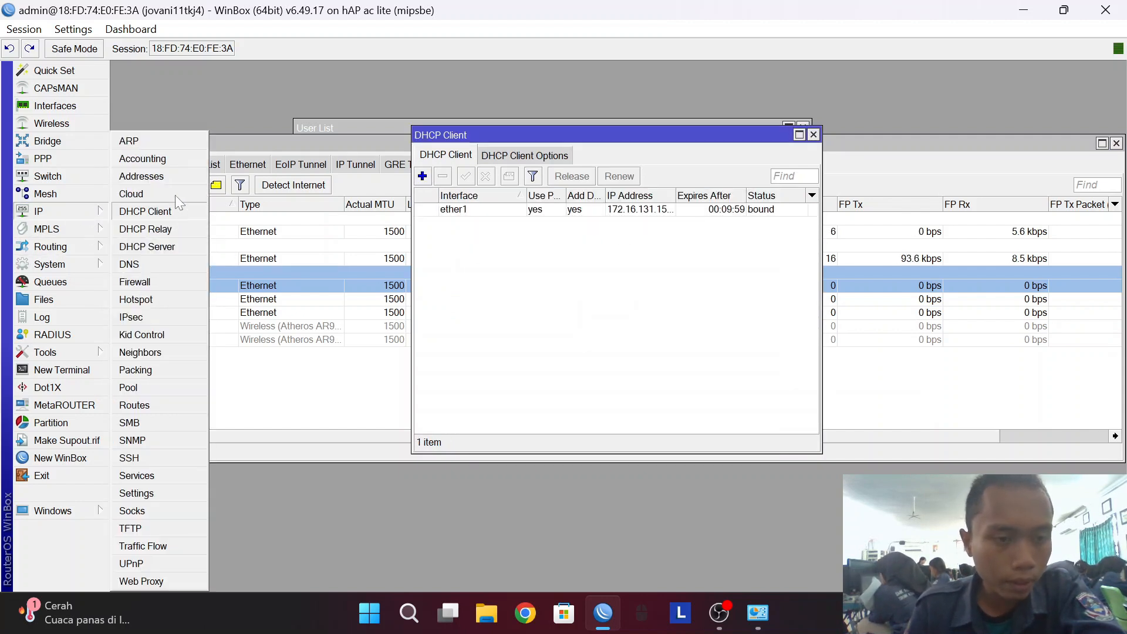
left_click(142, 176)
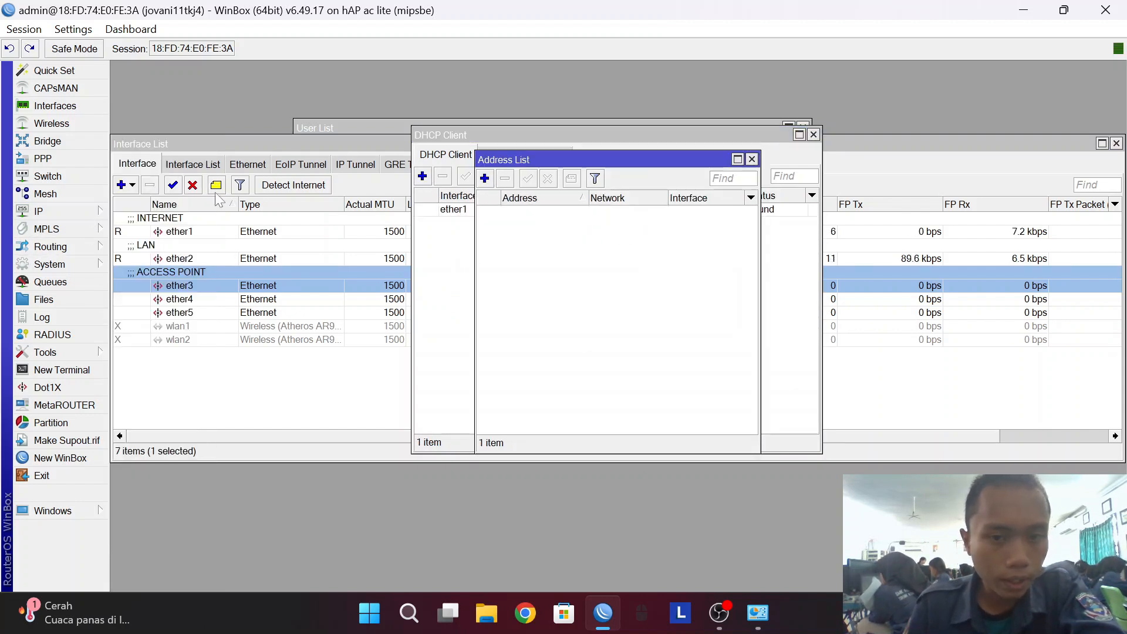
Add address 192.168.20.1/24 on ether2.
left_click(485, 178)
type("192")
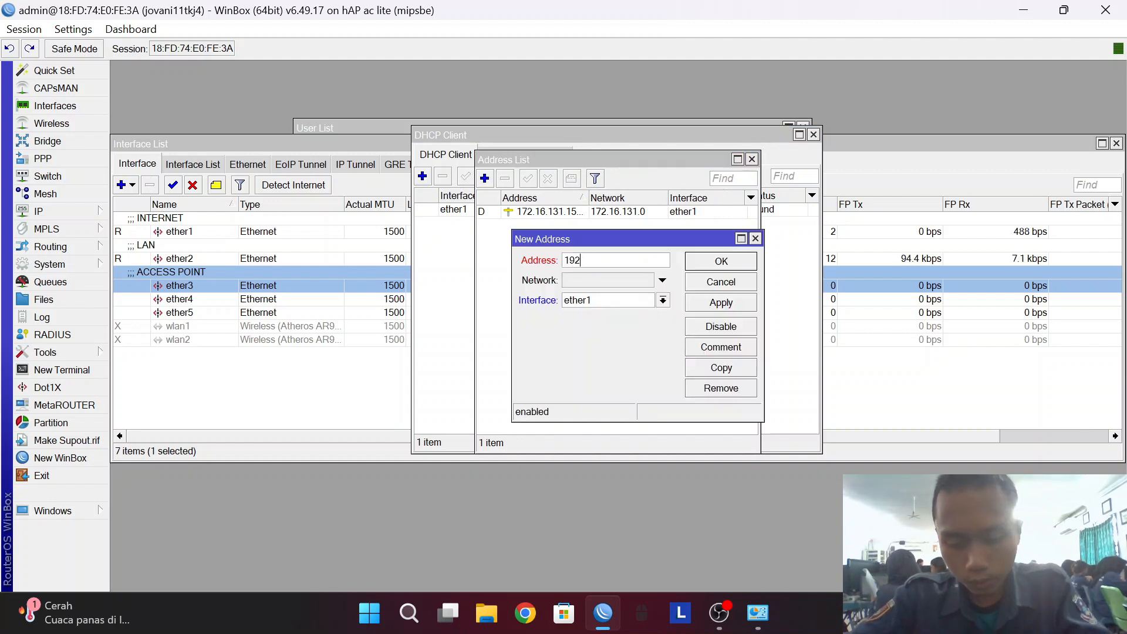
type(".168.20.")
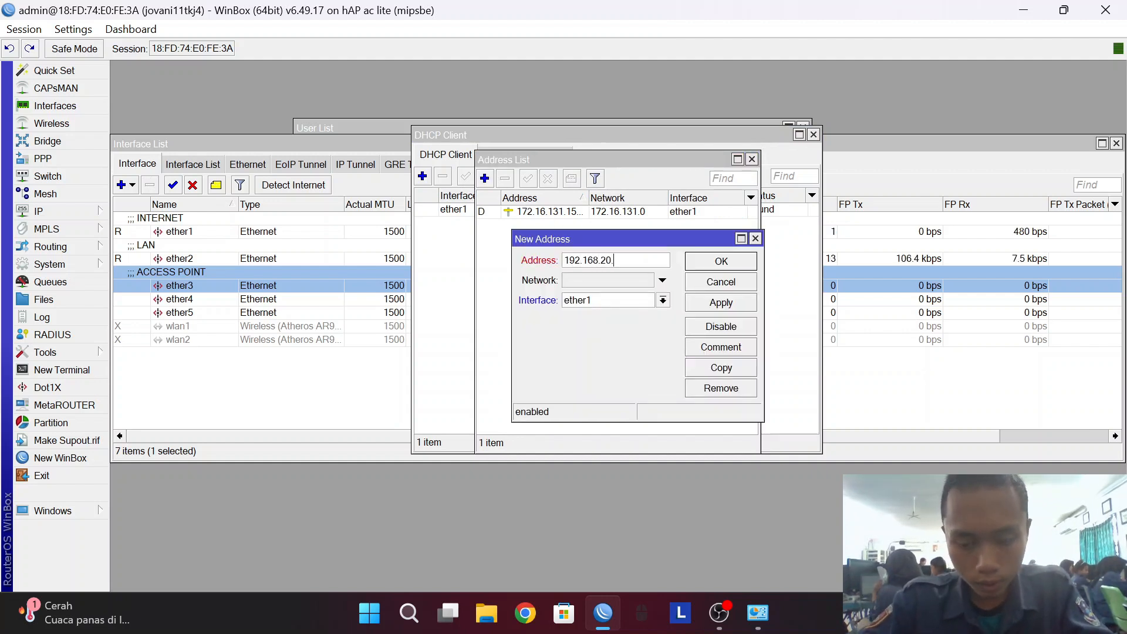
type("1/24")
left_click(604, 299)
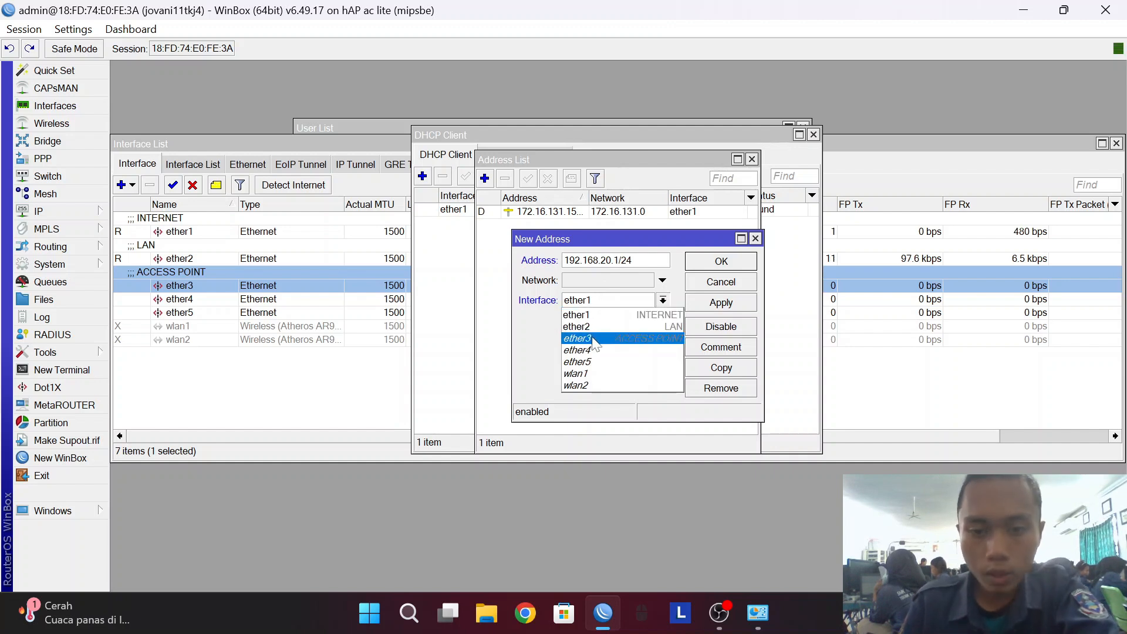
left_click(589, 324)
left_click(720, 303)
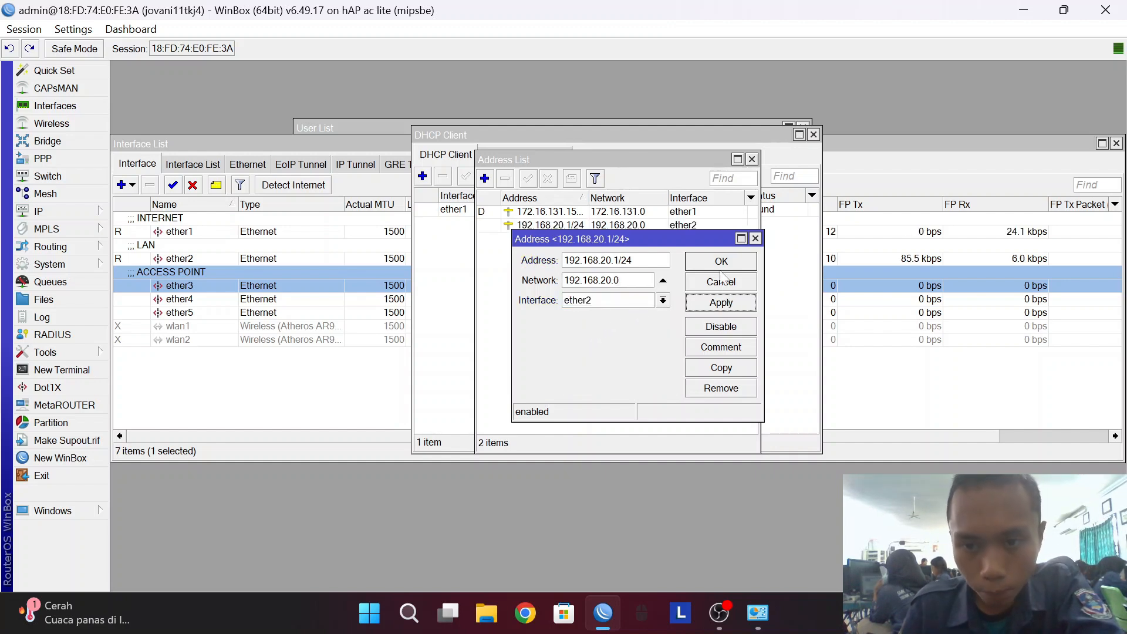
left_click(721, 261)
Add address 192.168.25.1/24 on ether3.
left_click(485, 178)
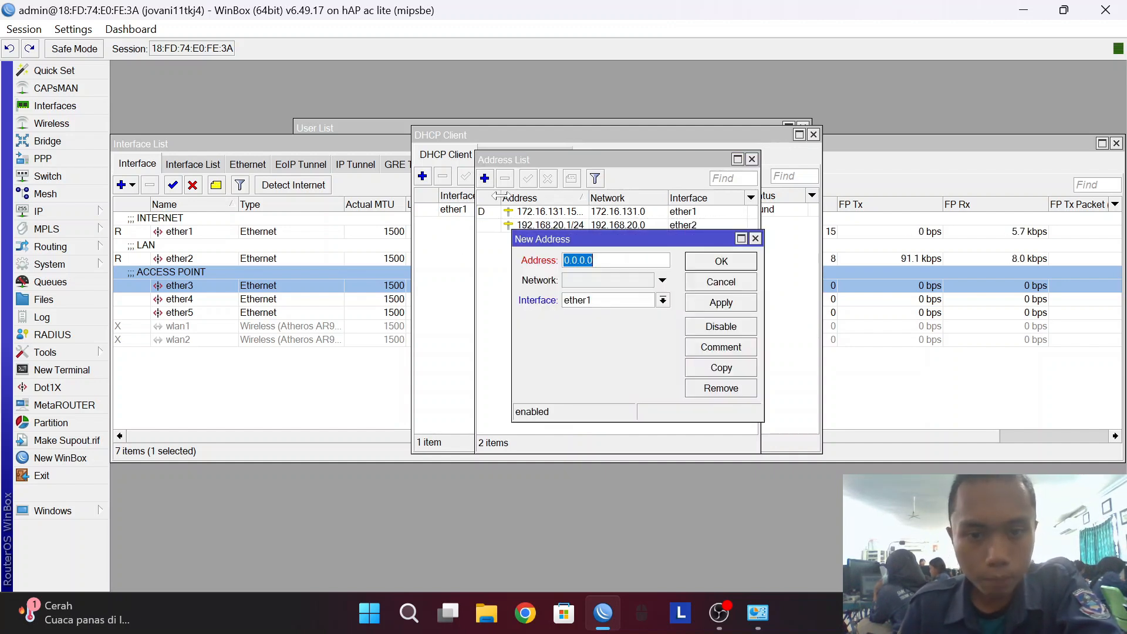
type("192.1")
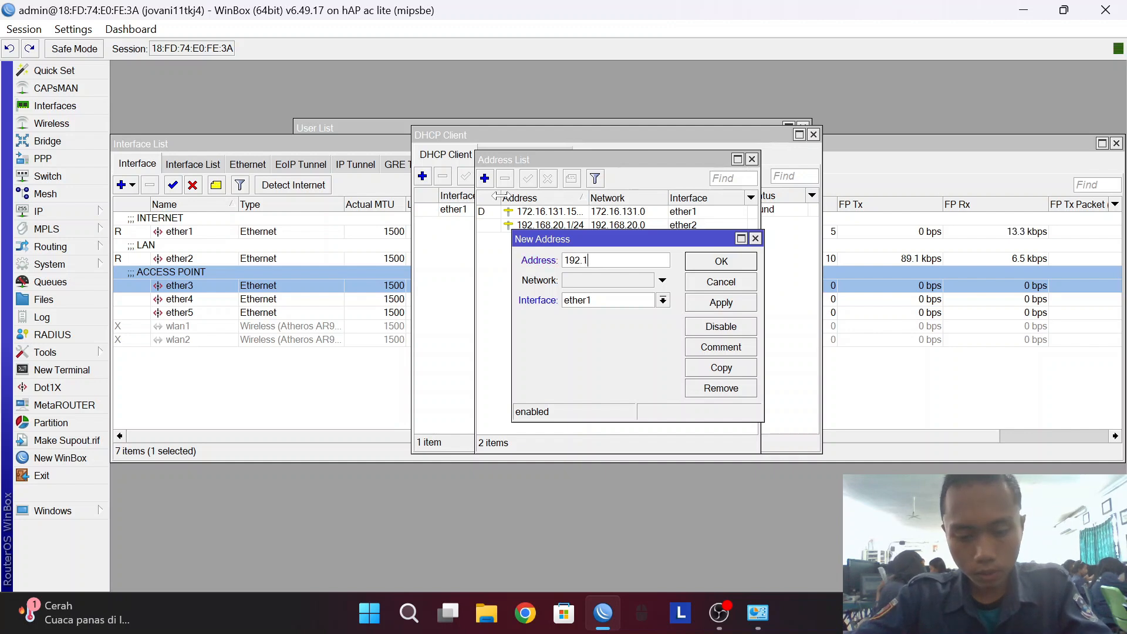
type("68.25.1/24")
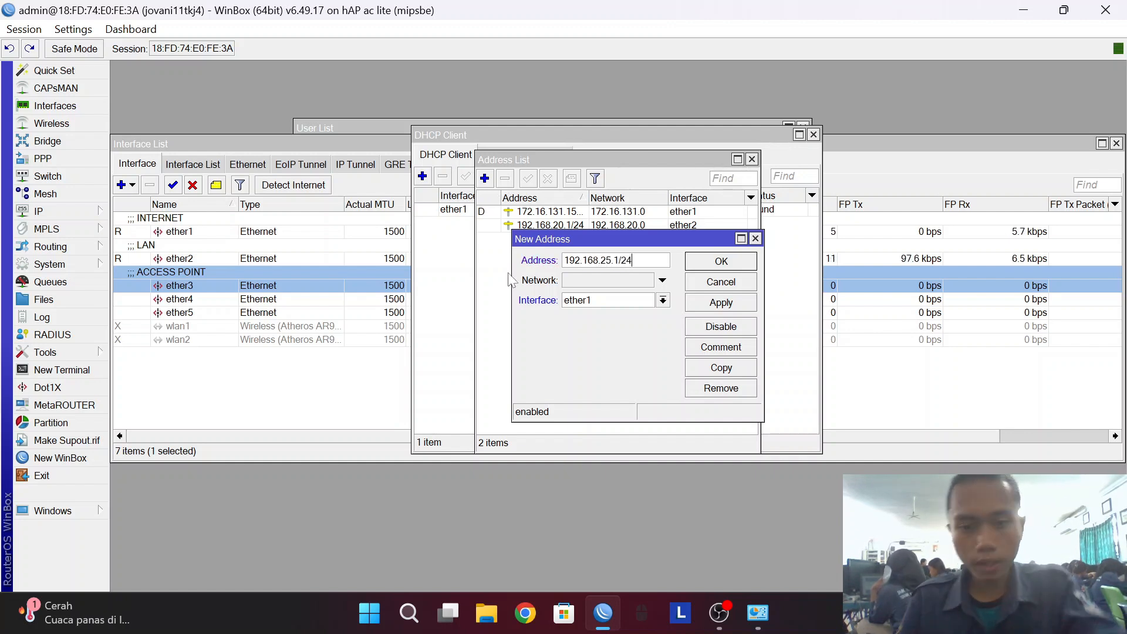
left_click(589, 301)
left_click(593, 335)
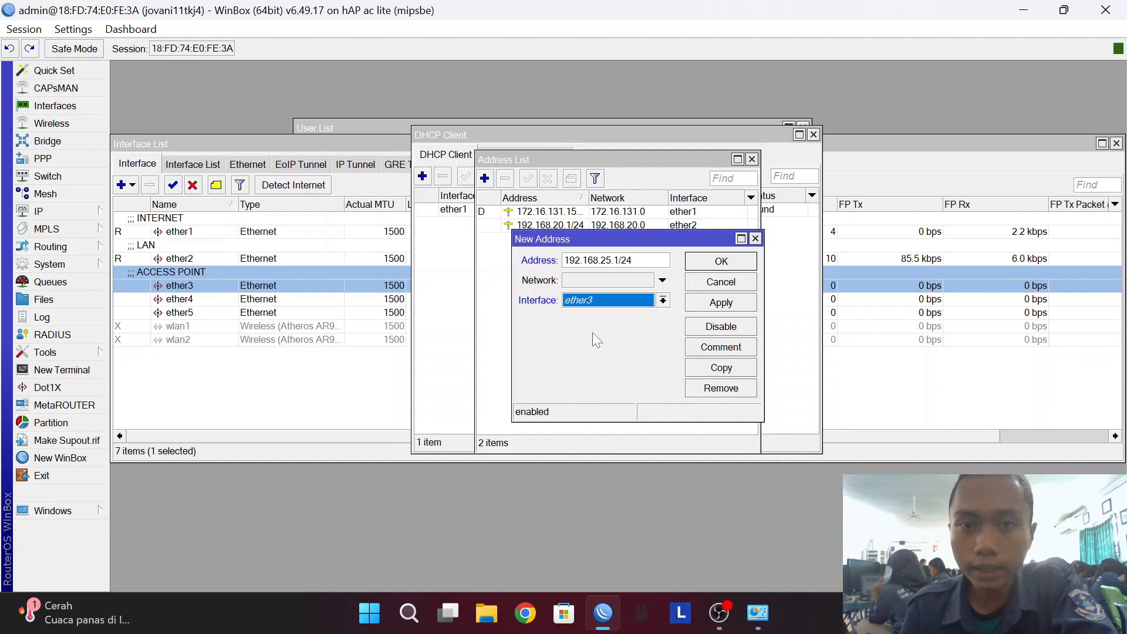
left_click(720, 302)
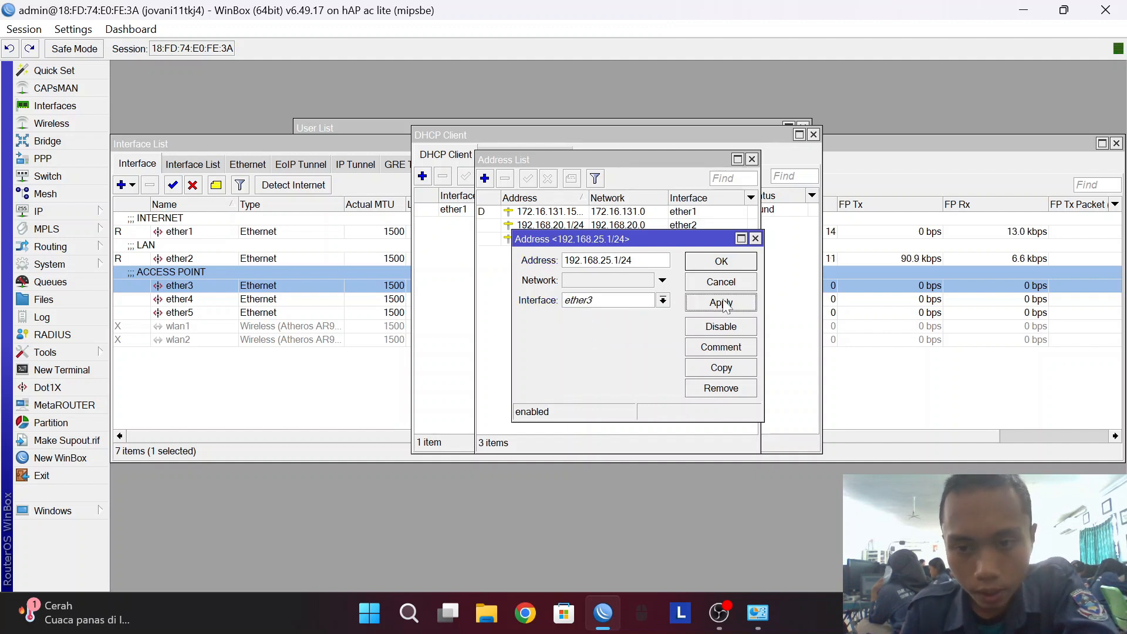
left_click(720, 262)
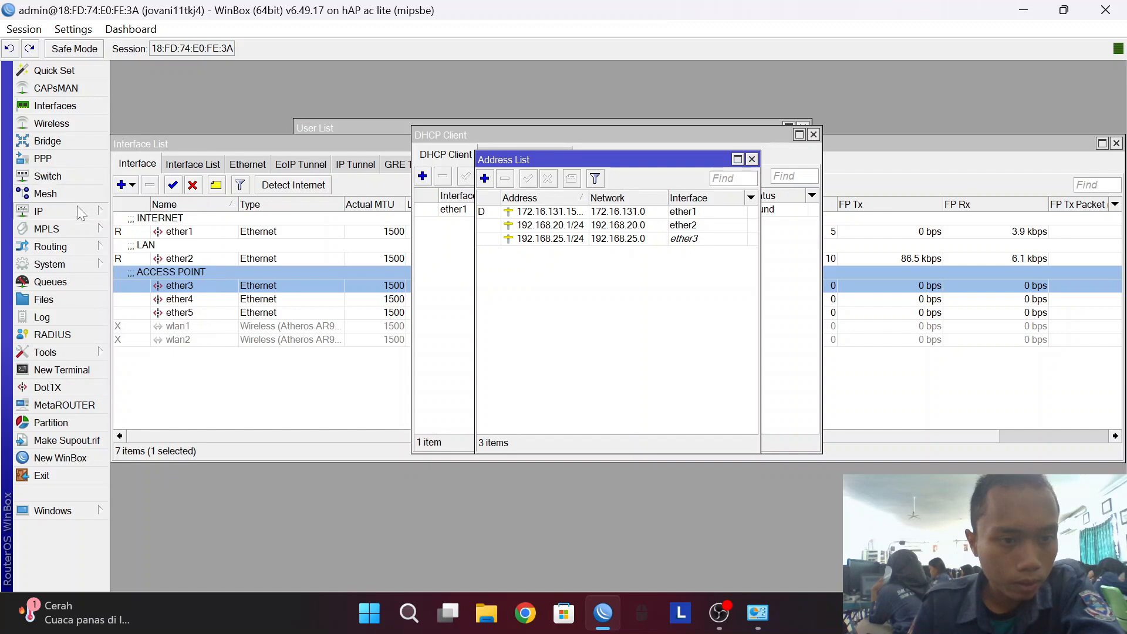
Create a srcnat NAT rule with out-interface ether1 and action masquerade.
mouse_move(88, 212)
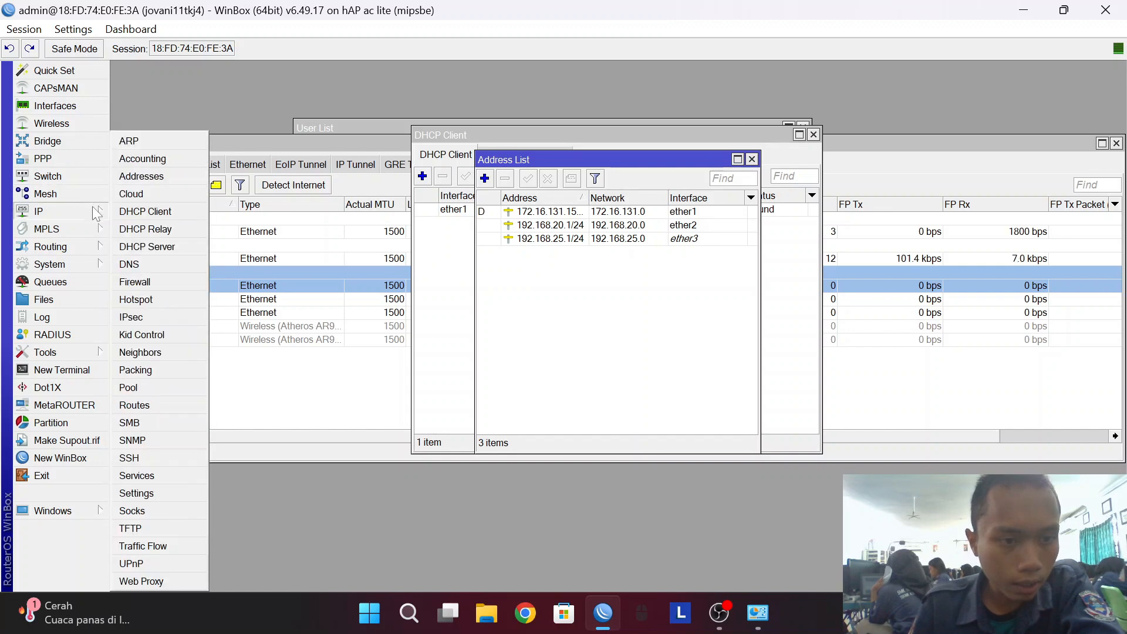
left_click(150, 282)
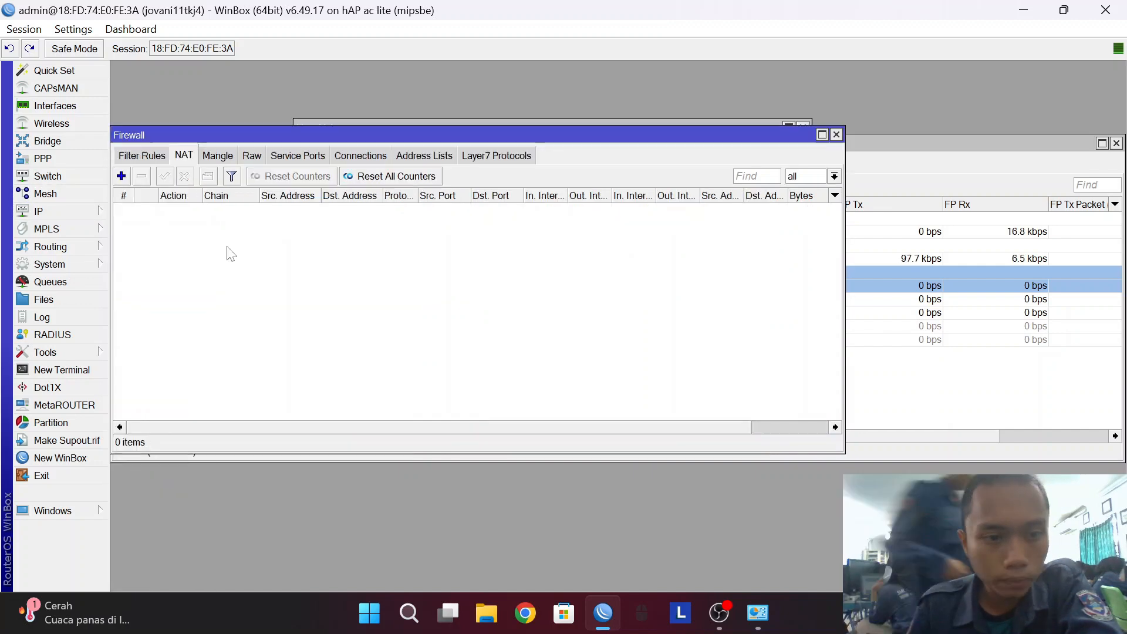
left_click(183, 154)
left_click(121, 176)
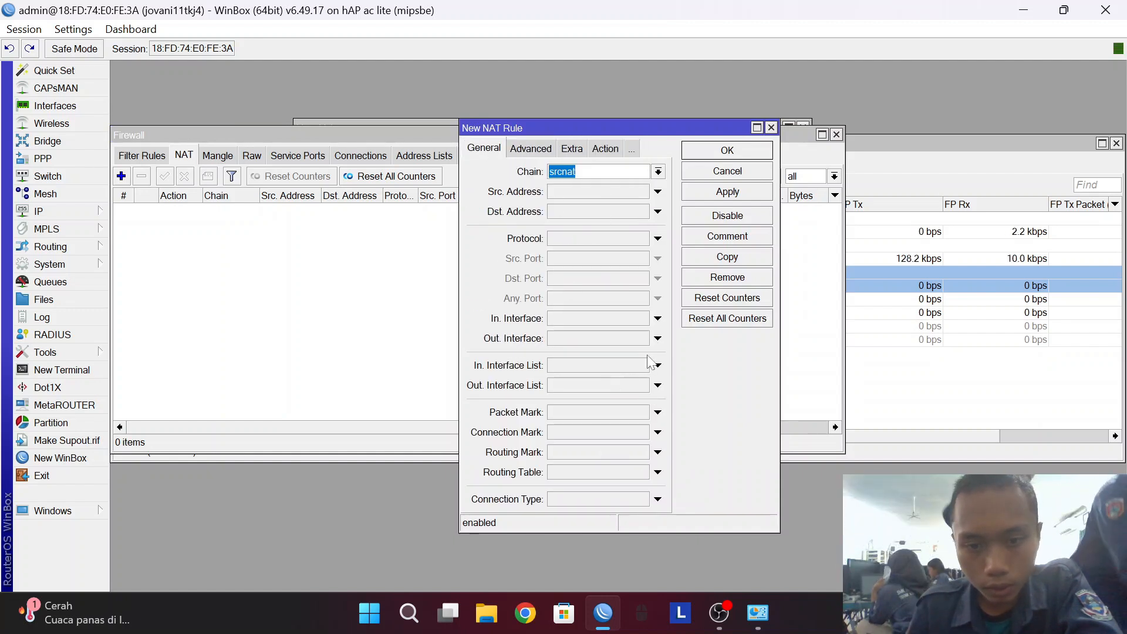
left_click(657, 338)
left_click(582, 348)
left_click(605, 148)
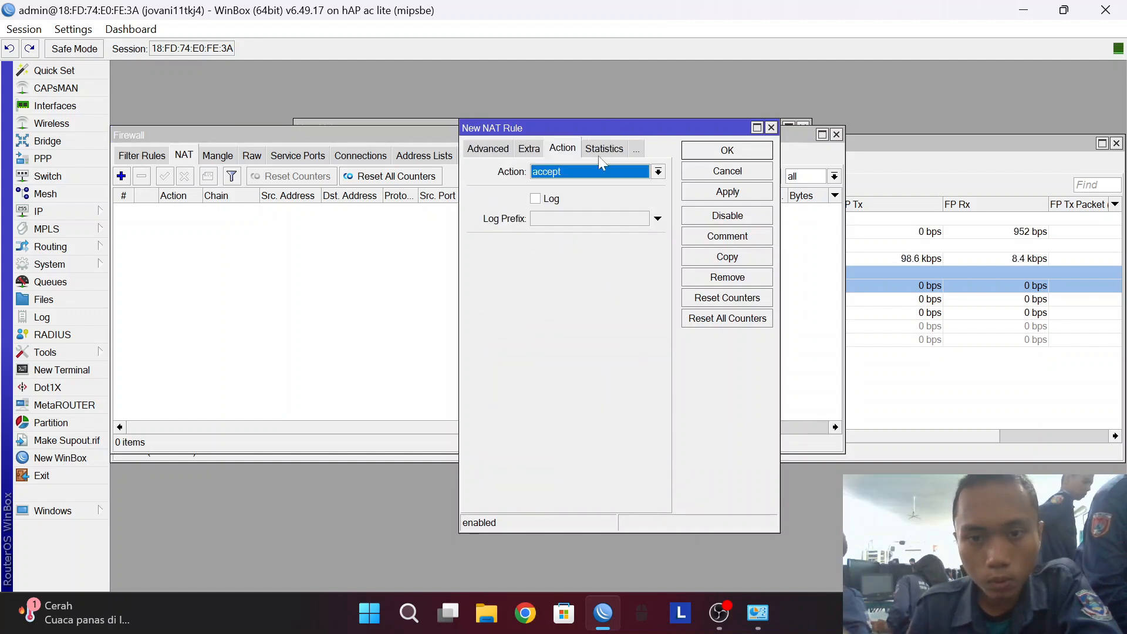
left_click(602, 172)
left_click(579, 261)
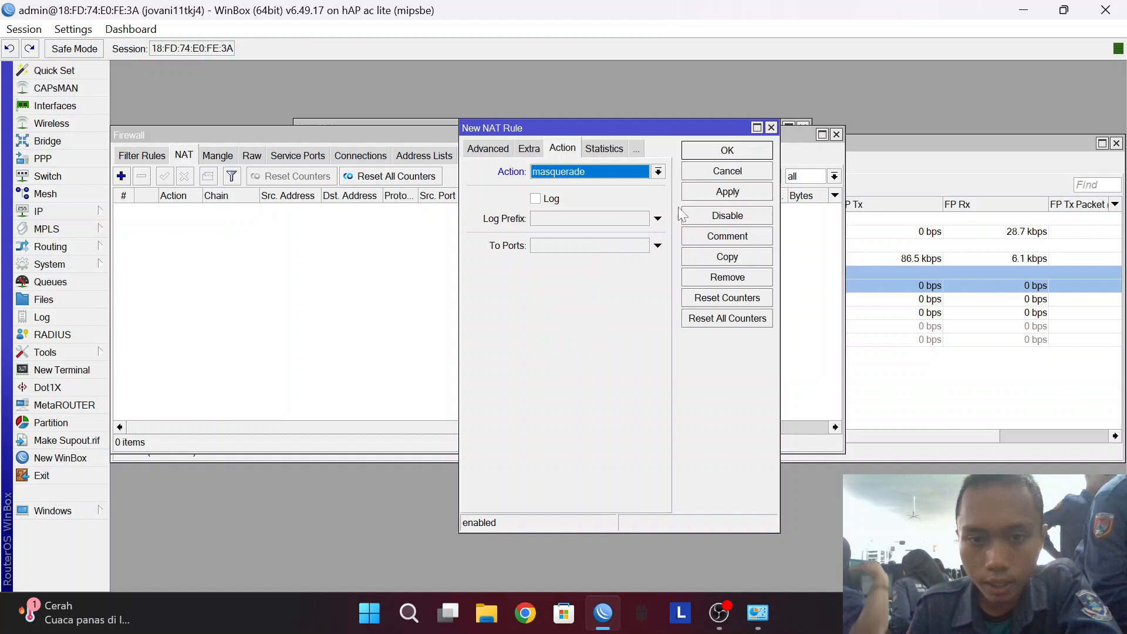
left_click(738, 194)
left_click(734, 154)
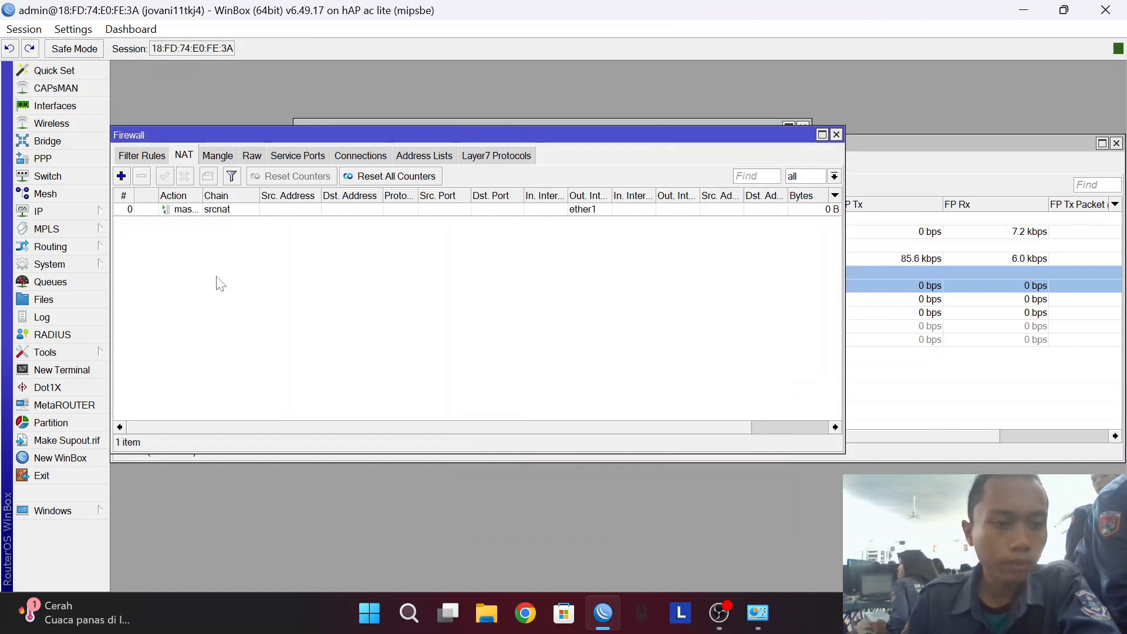
left_click(82, 212)
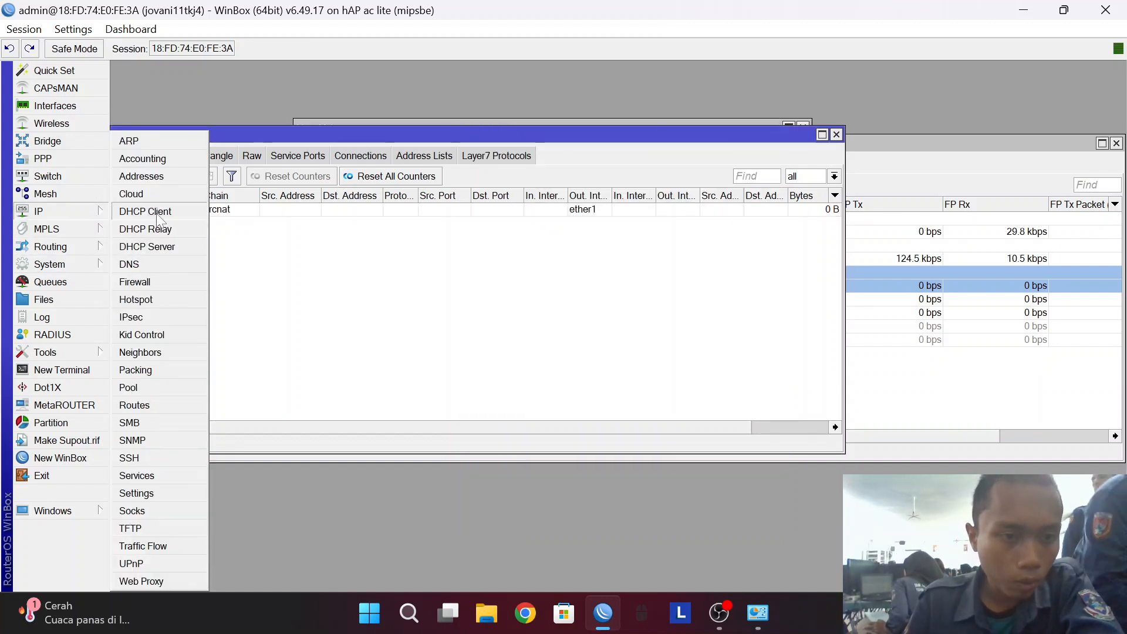
Run DHCP Setup on ether2, accepting the suggested address space, pool, DNS and lease time.
left_click(157, 247)
left_click_drag(298, 135, 422, 134)
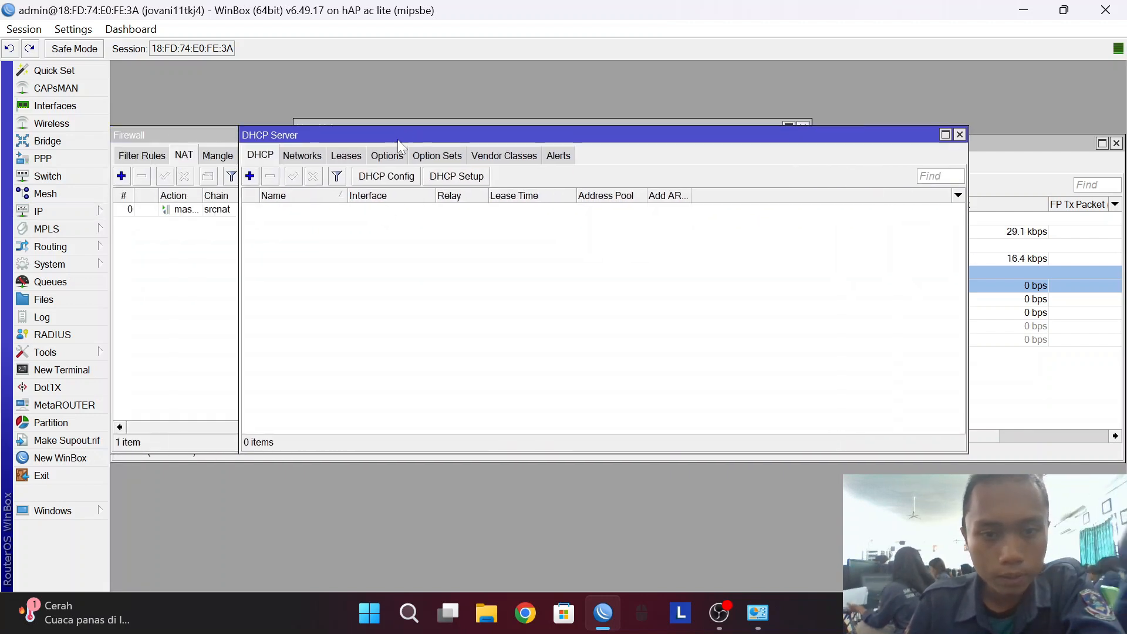
left_click(441, 177)
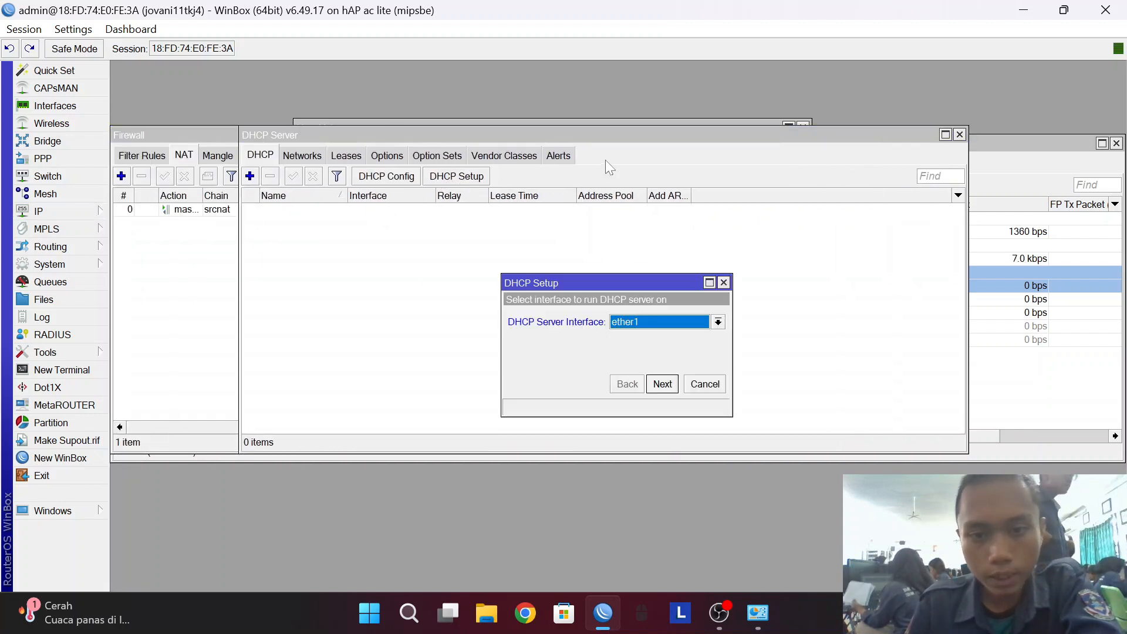
left_click(652, 321)
left_click(623, 348)
left_click(661, 383)
left_click(662, 383)
left_click(662, 383)
left_click(662, 384)
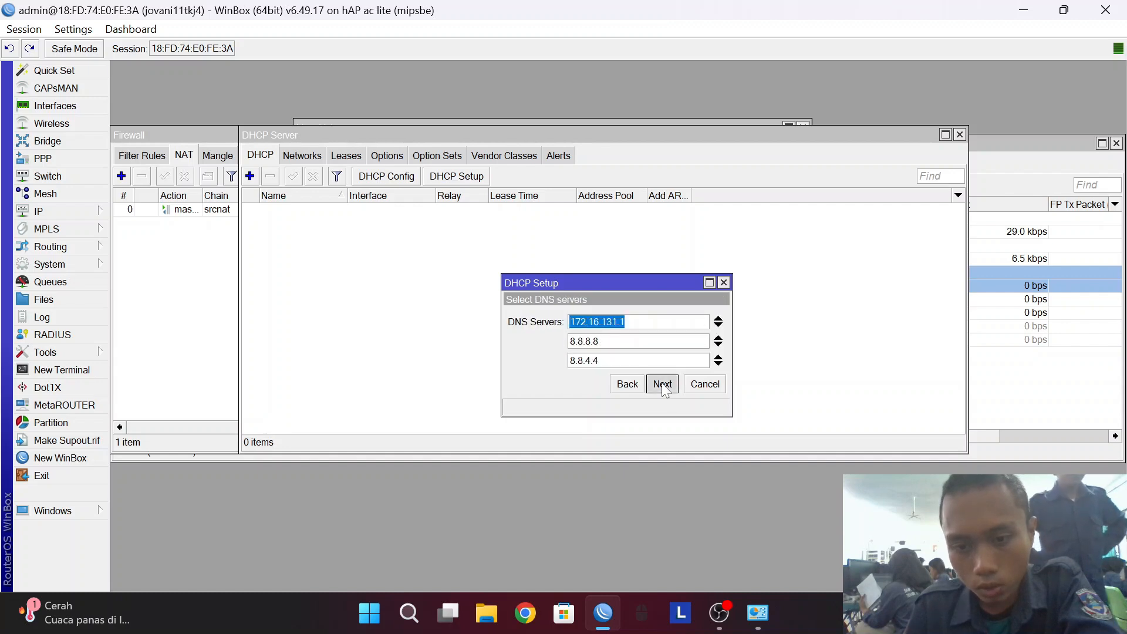
left_click(662, 384)
left_click(662, 383)
left_click(624, 320)
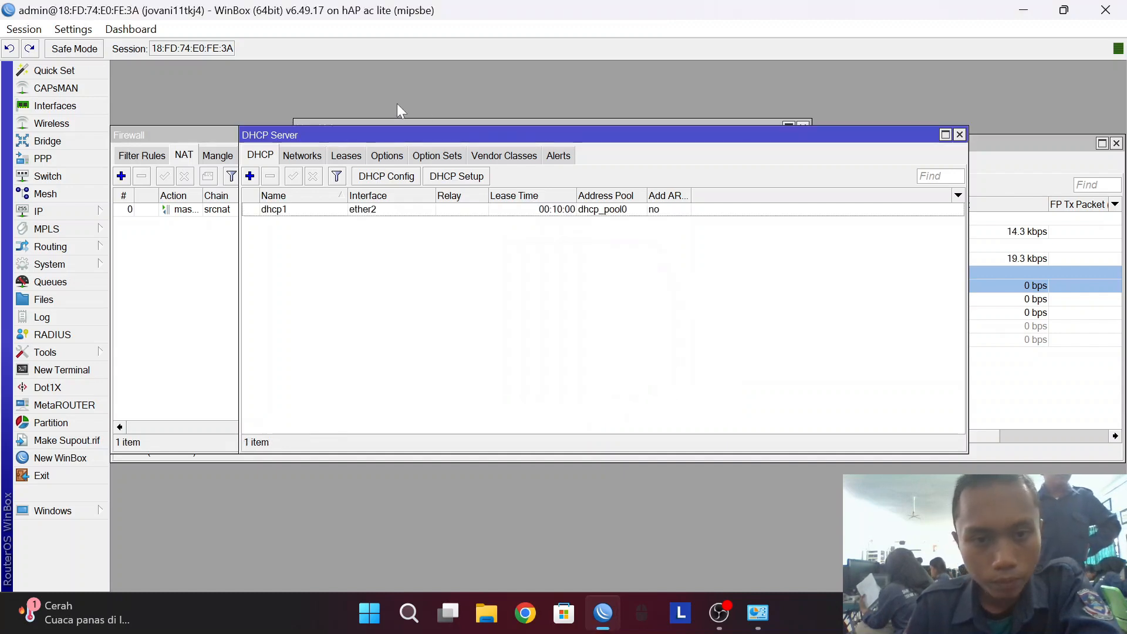
Run DHCP Setup again for ether3 with the suggested defaults.
left_click(480, 177)
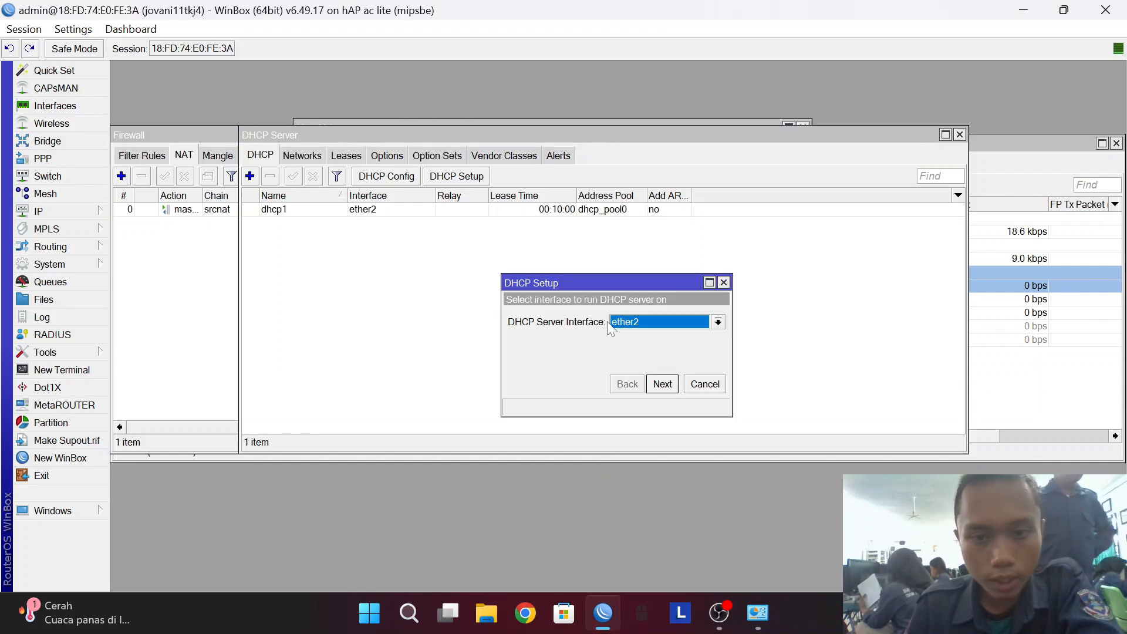
left_click(629, 322)
left_click(647, 361)
left_click(662, 384)
left_click(661, 384)
left_click(662, 383)
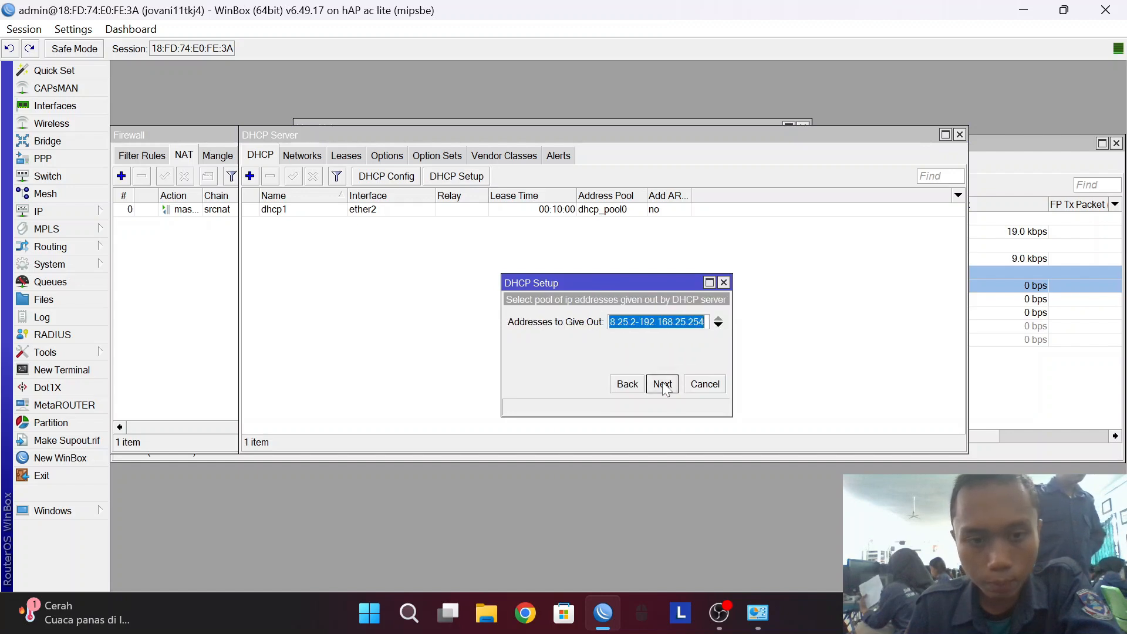
left_click(661, 383)
left_click(662, 383)
left_click(662, 383)
left_click(624, 320)
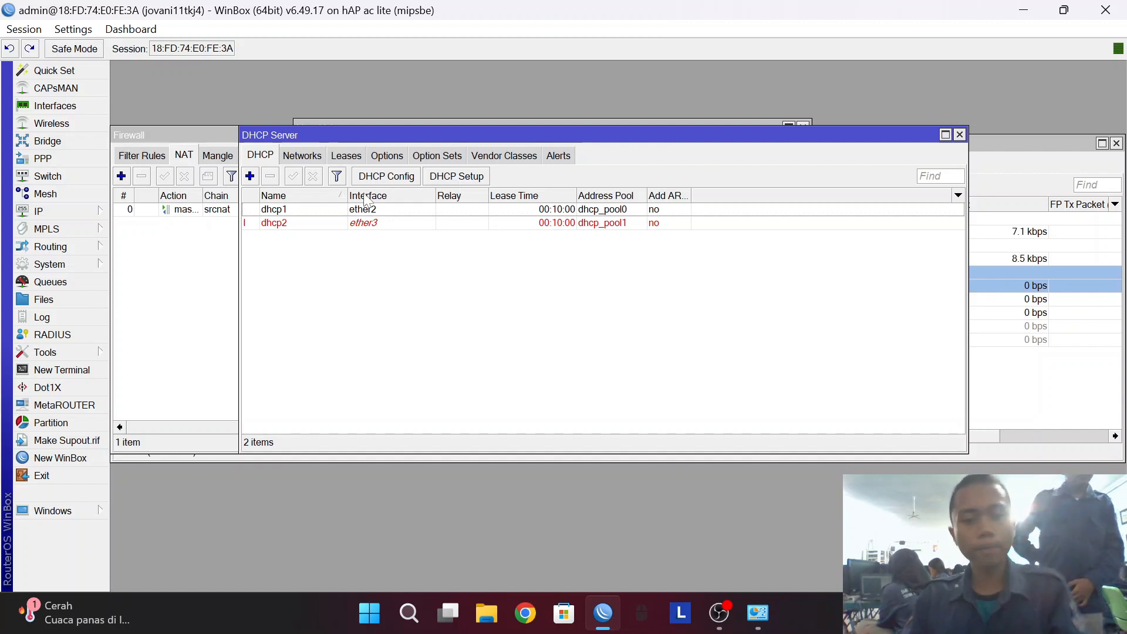
Log into the router terminal as admin and ping 8.8.8.8, stopping after four replies with 0% loss.
left_click(61, 370)
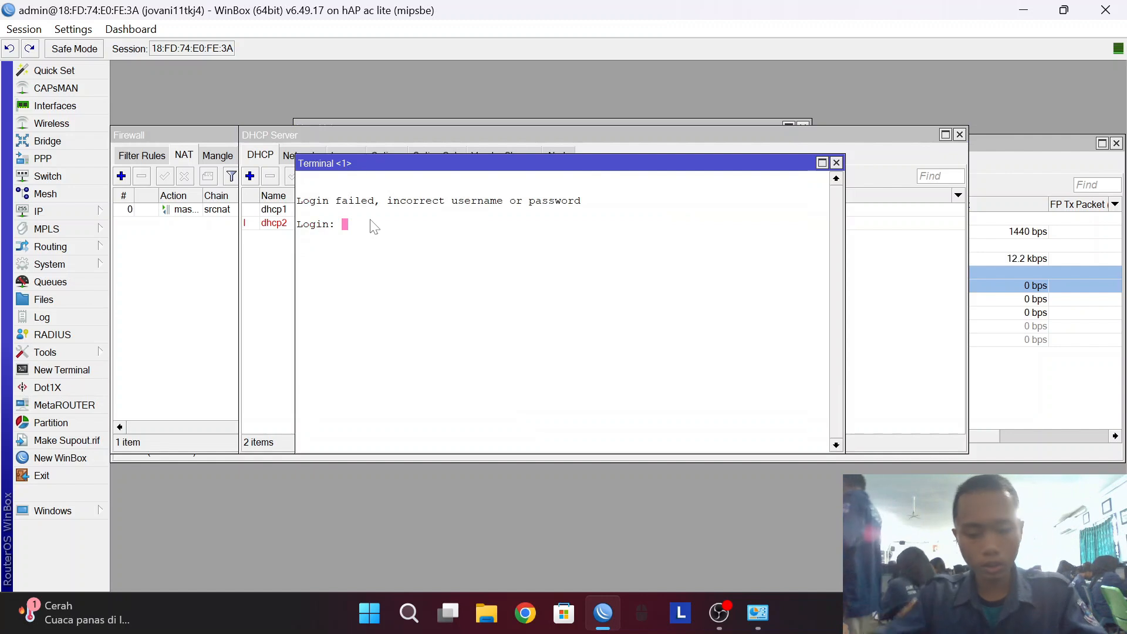
type("admin")
key("Return")
key("Return")
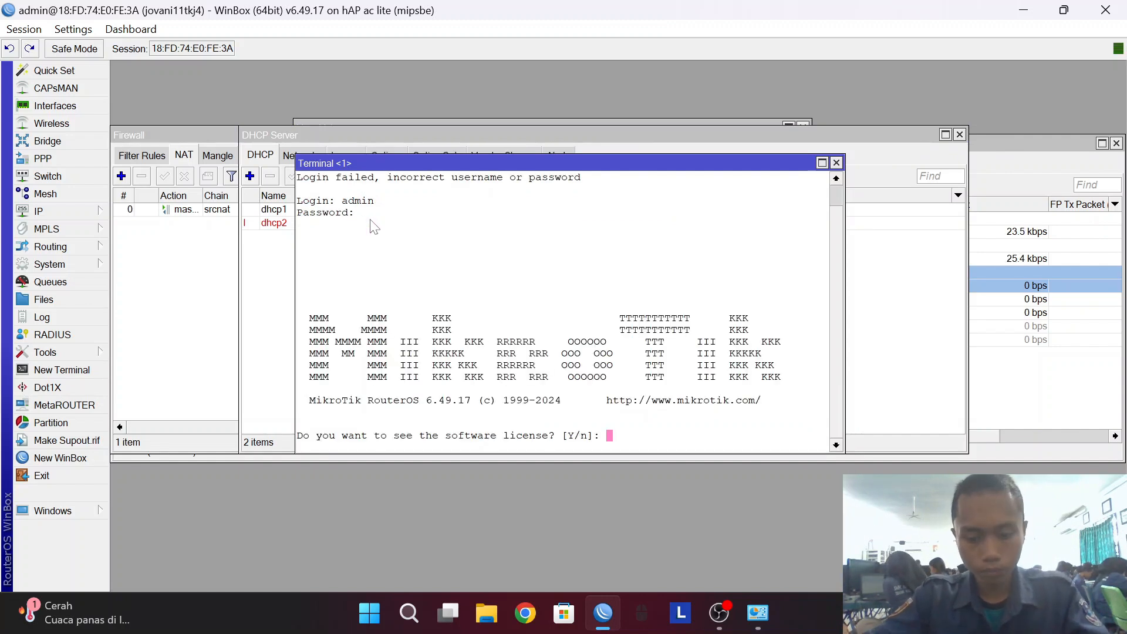
type("n")
key("Return")
type("ping ")
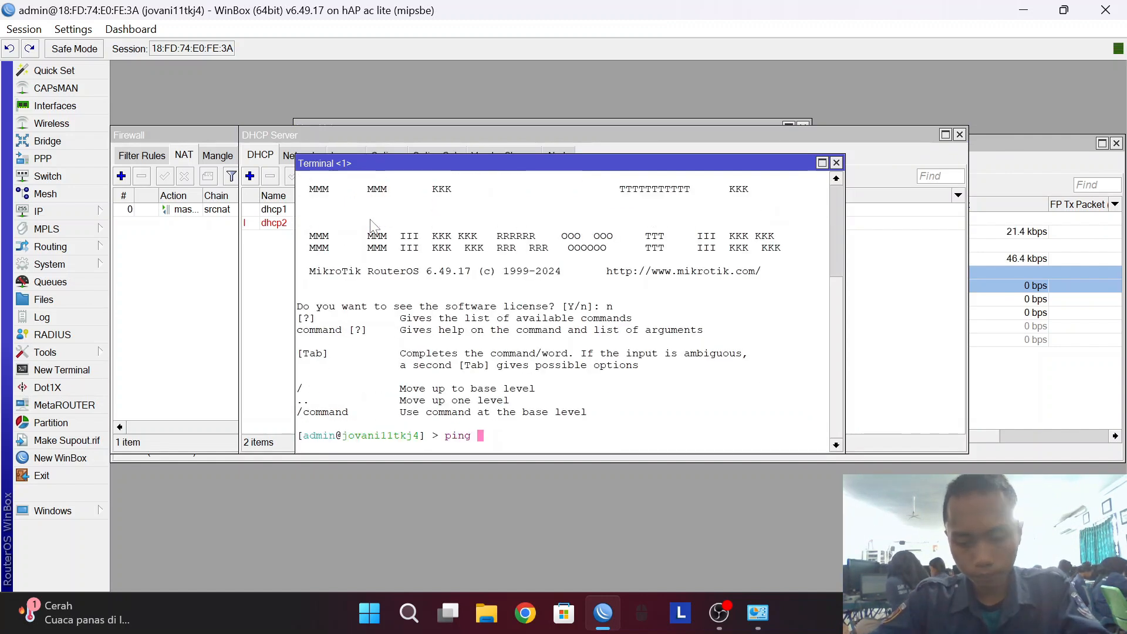
type("8.")
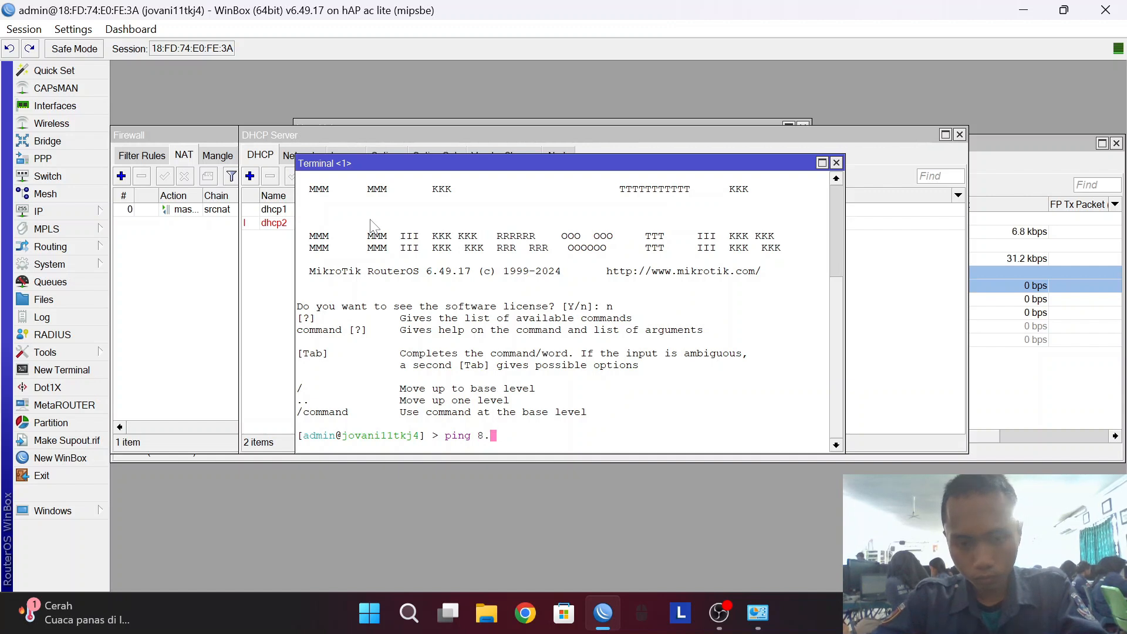
type("8.8.8")
key("Return")
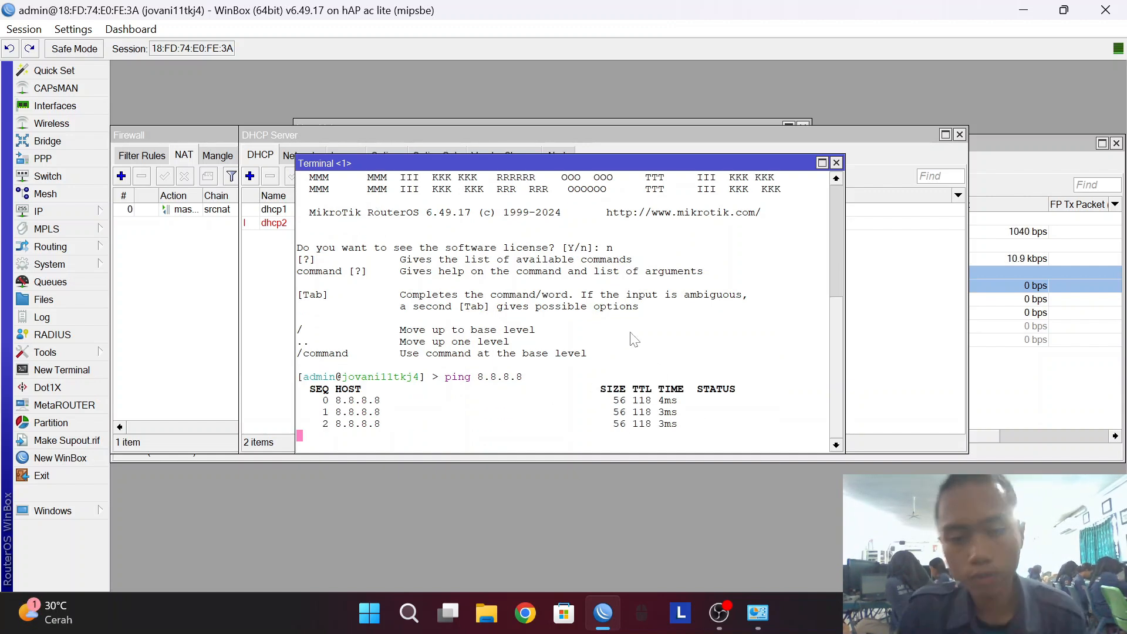
key("ctrl+c")
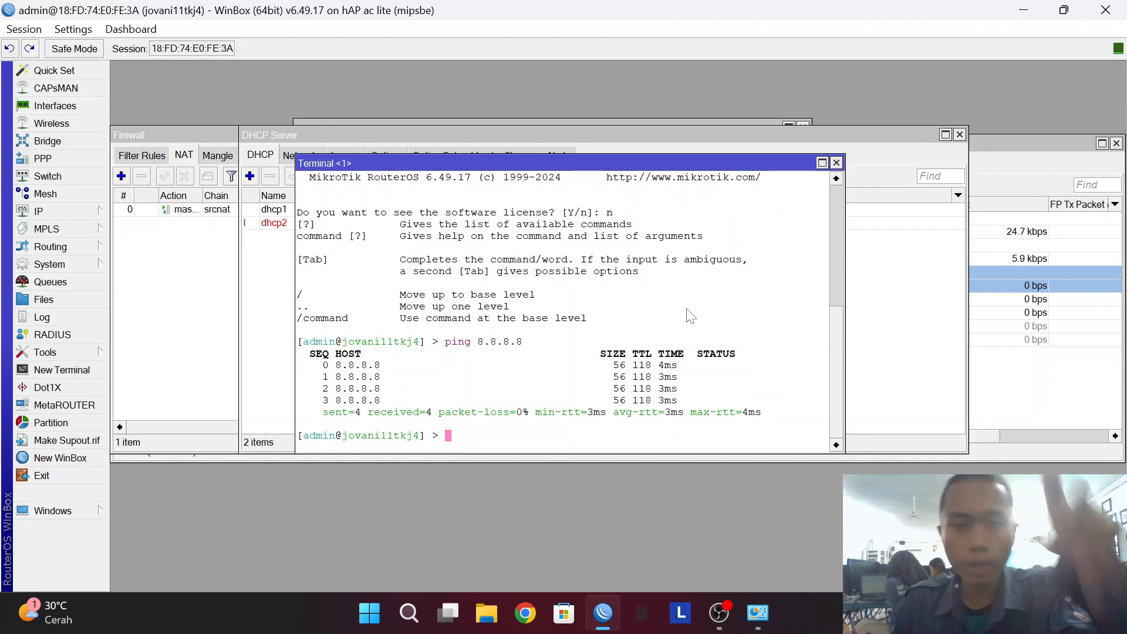
Switch the Ethernet adapter's IPv4 to obtain both the IP address and DNS automatically.
left_click(758, 612)
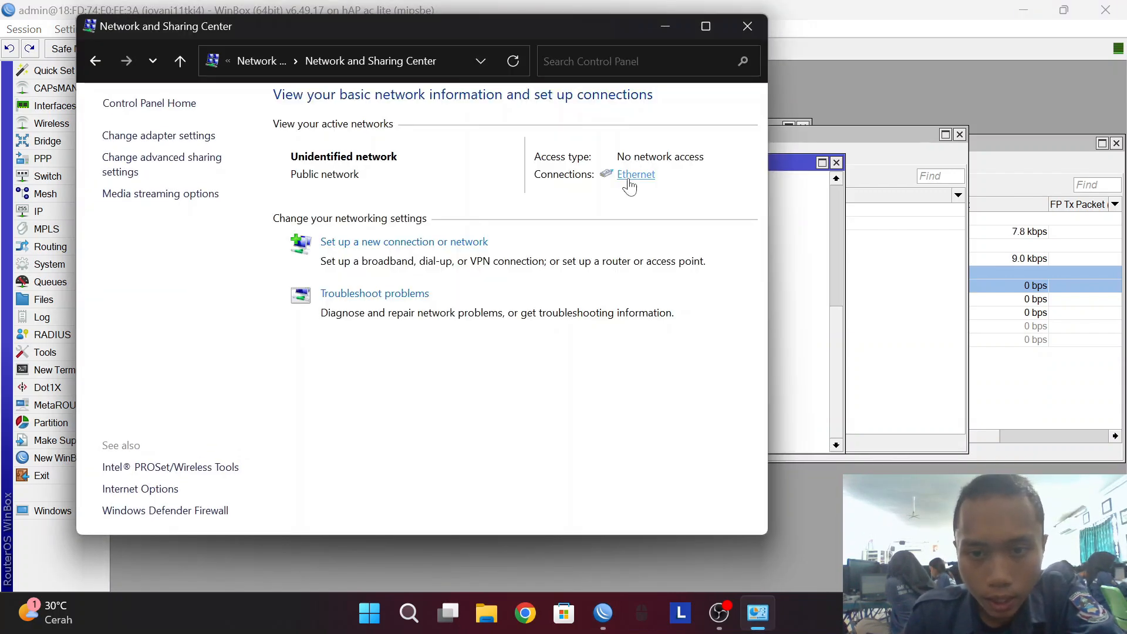
left_click(627, 180)
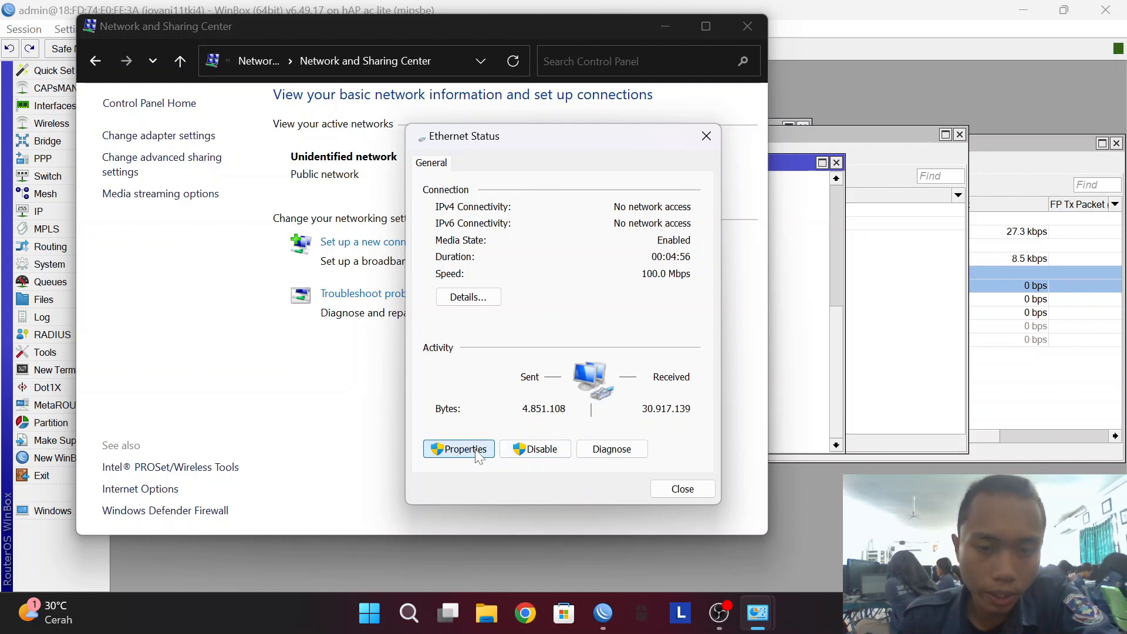
left_click(478, 457)
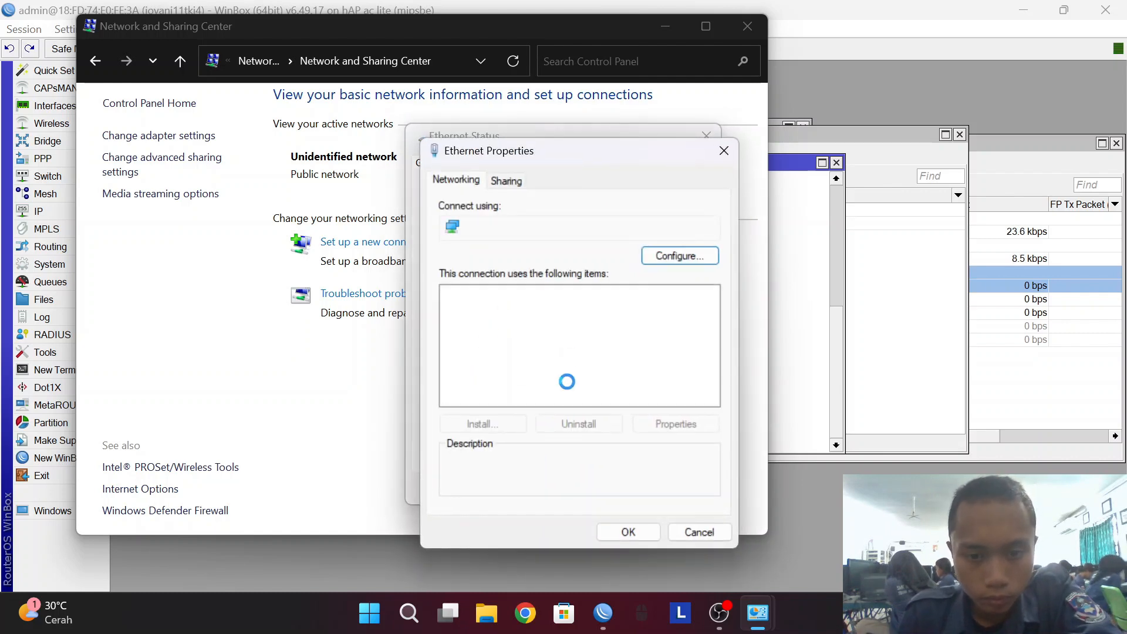
double_click(528, 352)
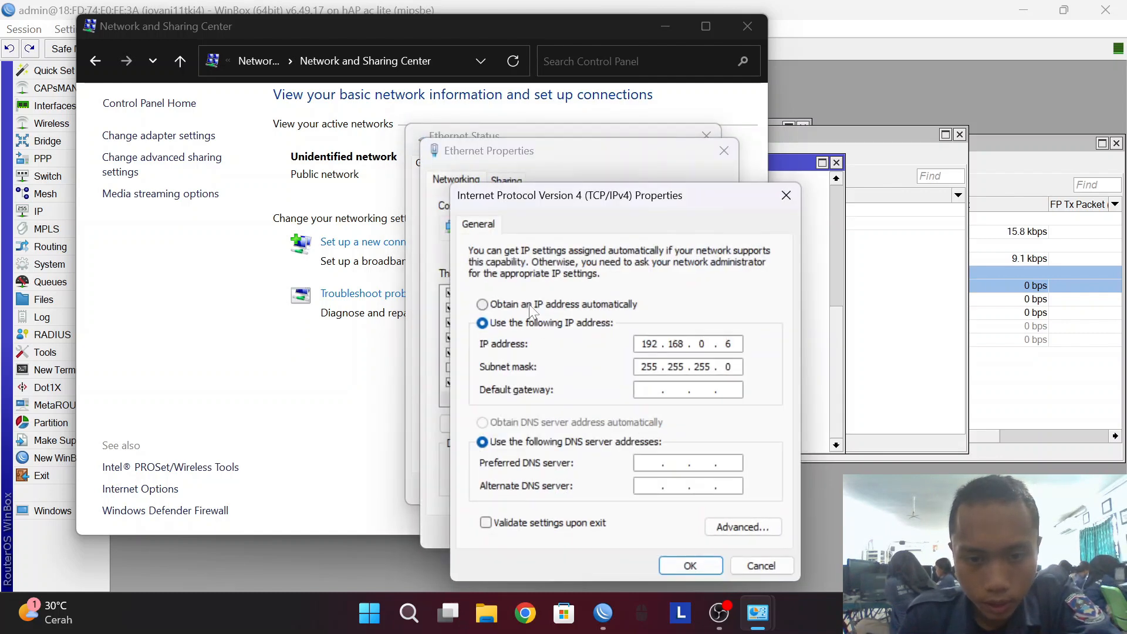
left_click(529, 305)
left_click(570, 422)
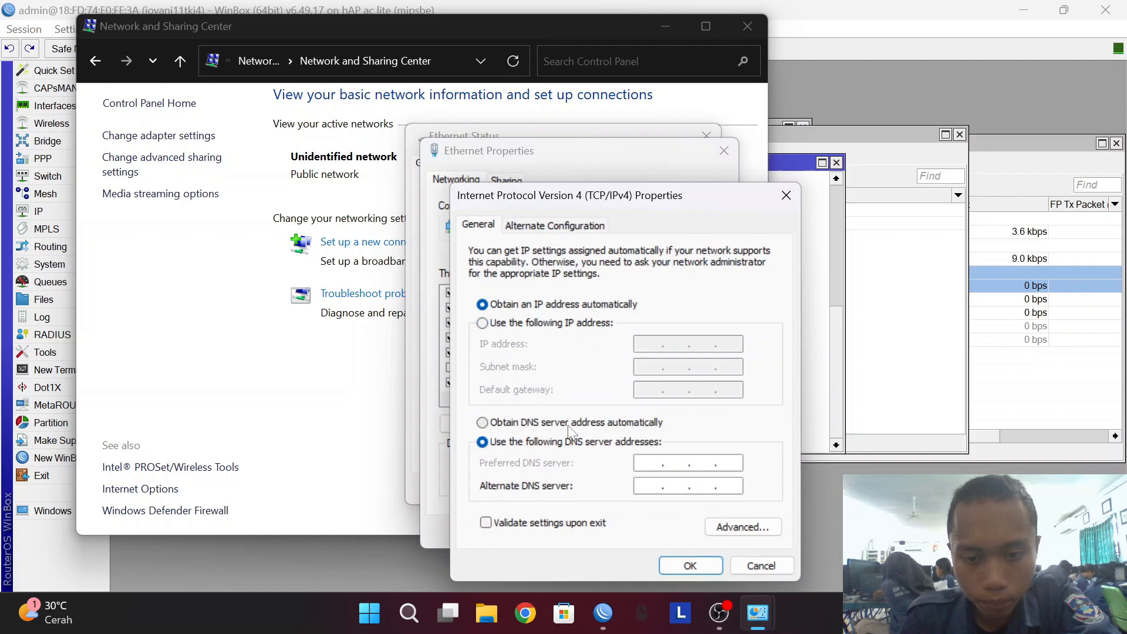
left_click(690, 565)
left_click(628, 531)
left_click(674, 486)
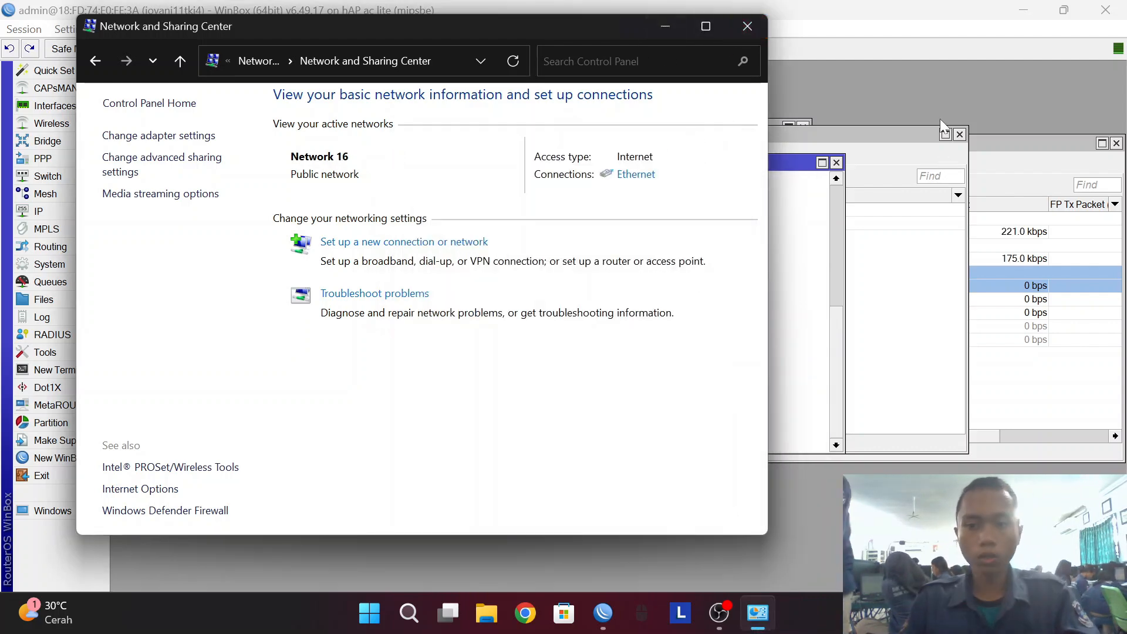
left_click(929, 110)
Open Command Prompt and run ipconfig /renew, cancelling it when it stalls.
key("super+r")
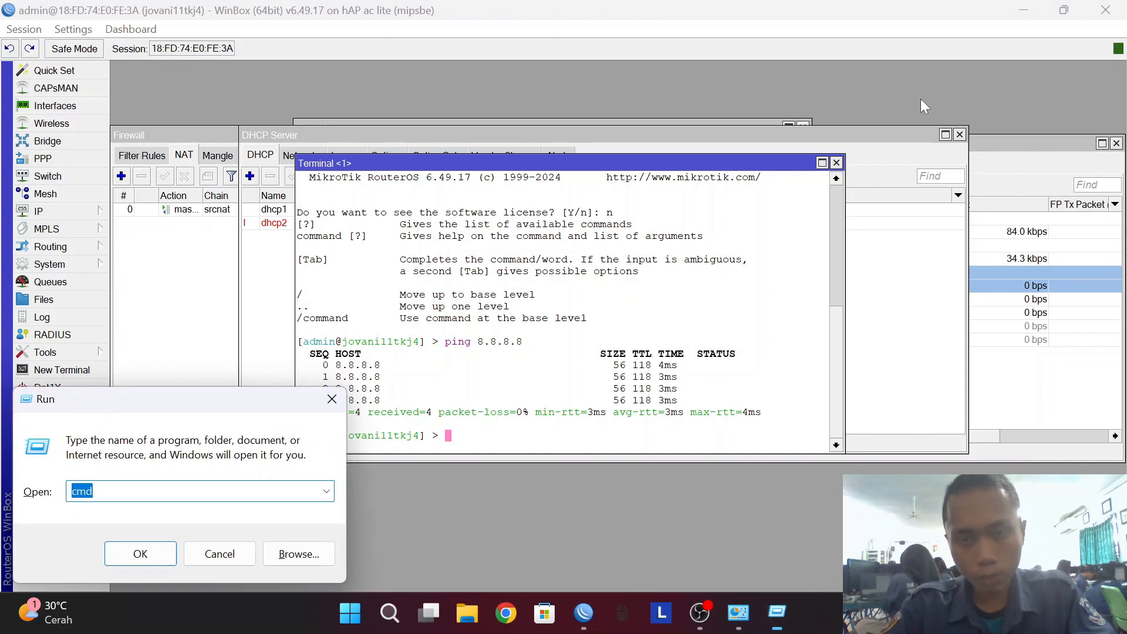
key("Return")
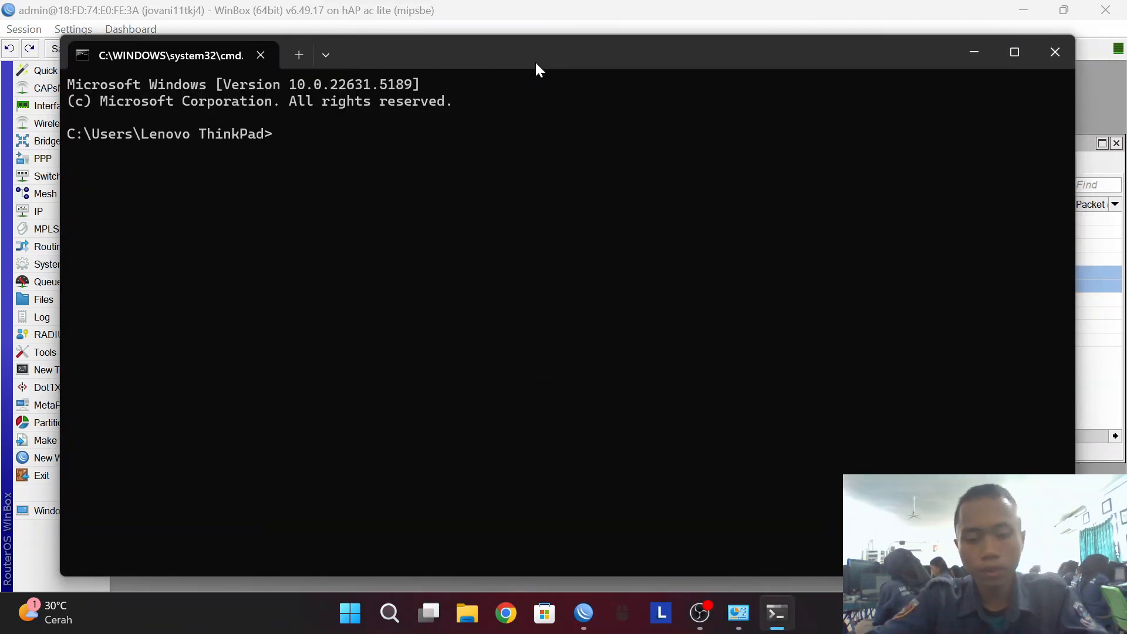
type("ipconfig /renew")
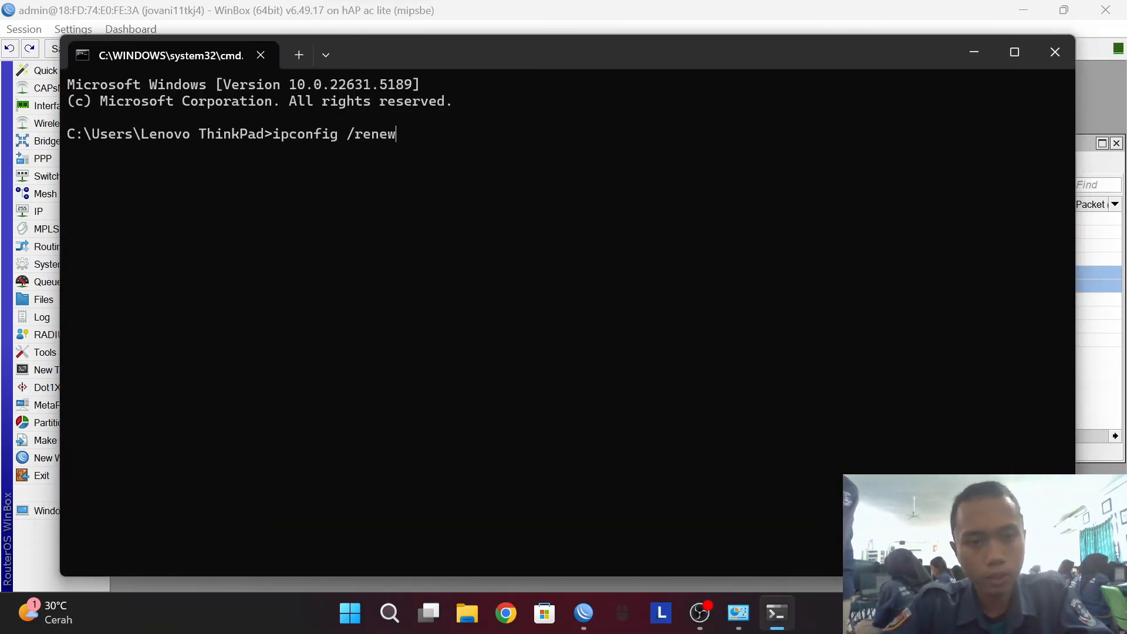
key("Return")
key("ctrl+c")
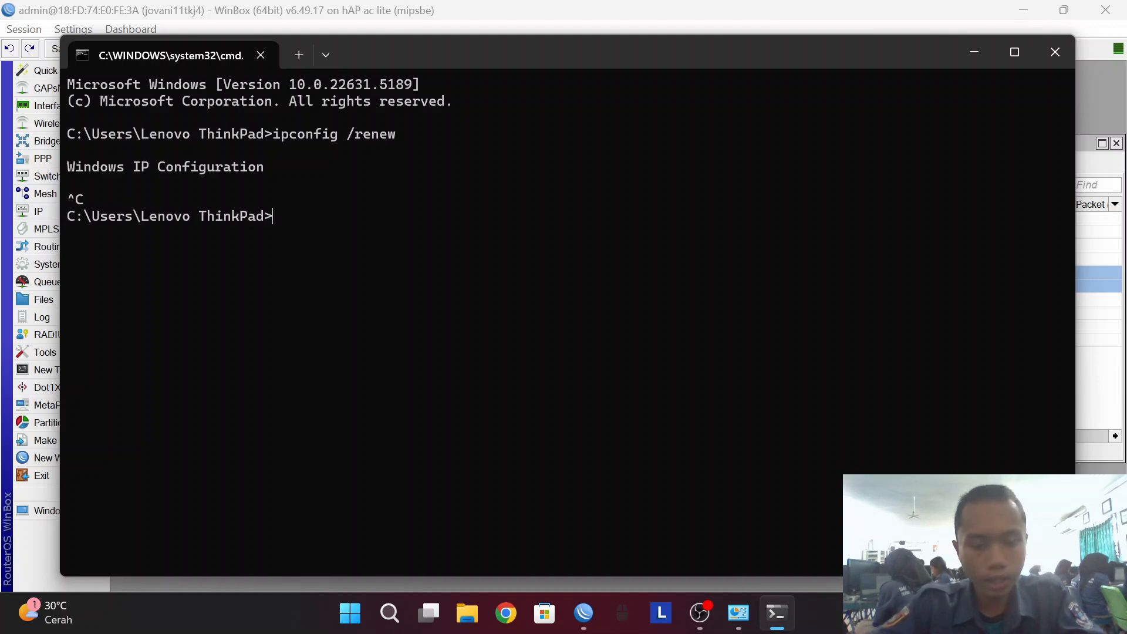
Confirm the 192.168.20.254 address and 192.168.20.1 gateway, then ping 8.8.8.8 with 0% loss.
type("ipconfig")
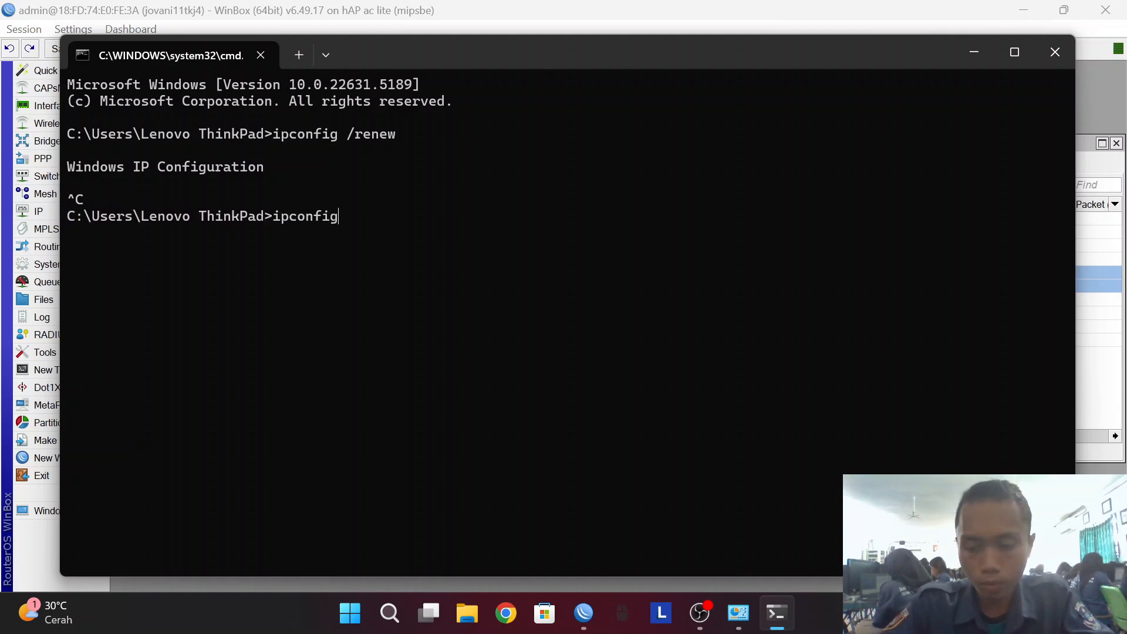
key("Return")
type("p")
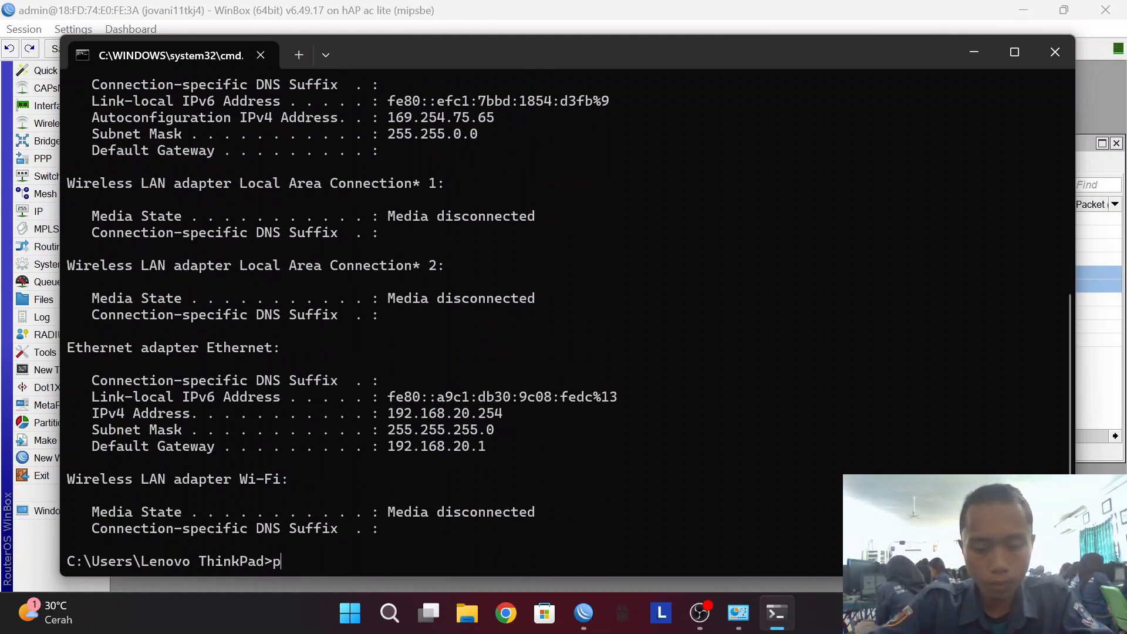
type("ing 8.8.8.8")
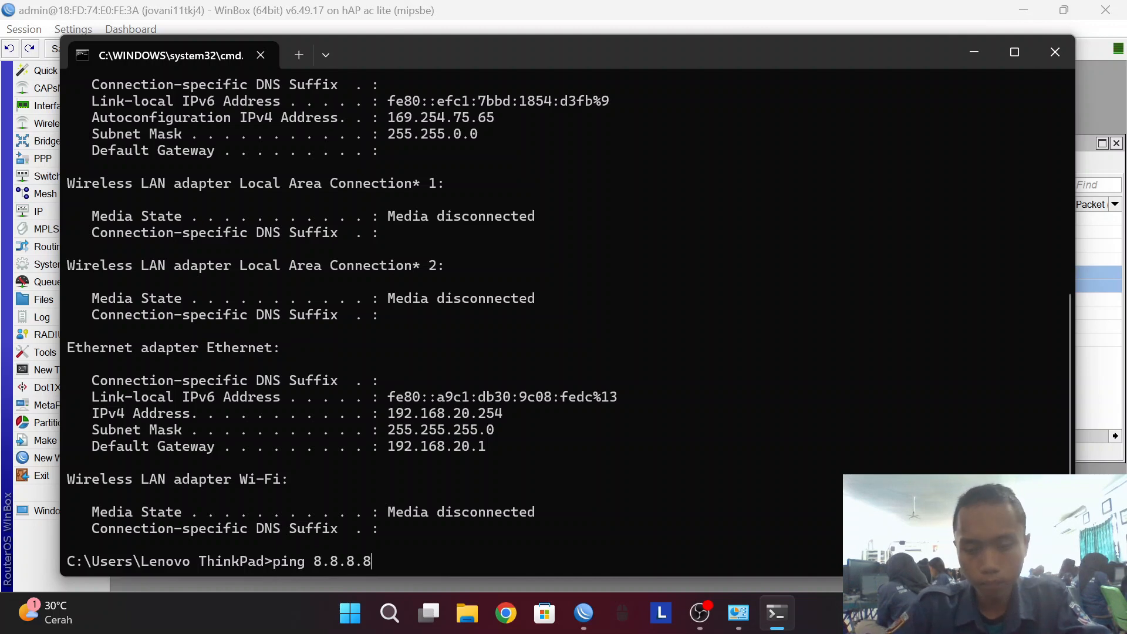
key("Return")
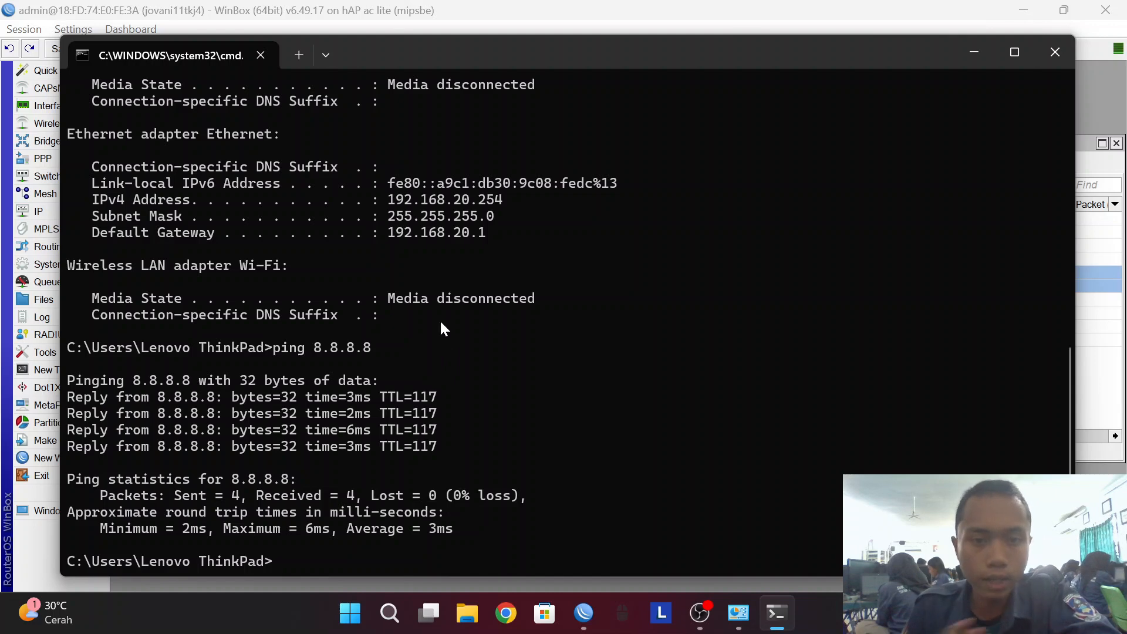
Close Command Prompt and show the empty hotspot Servers list under IP > Hotspot.
left_click(1042, 52)
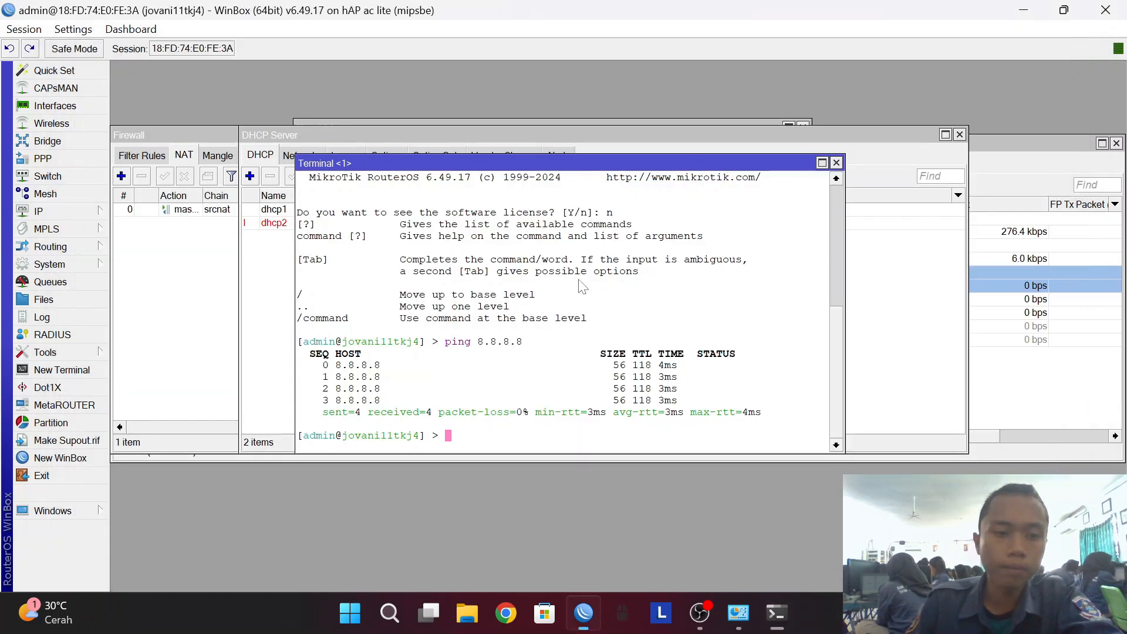
left_click(58, 213)
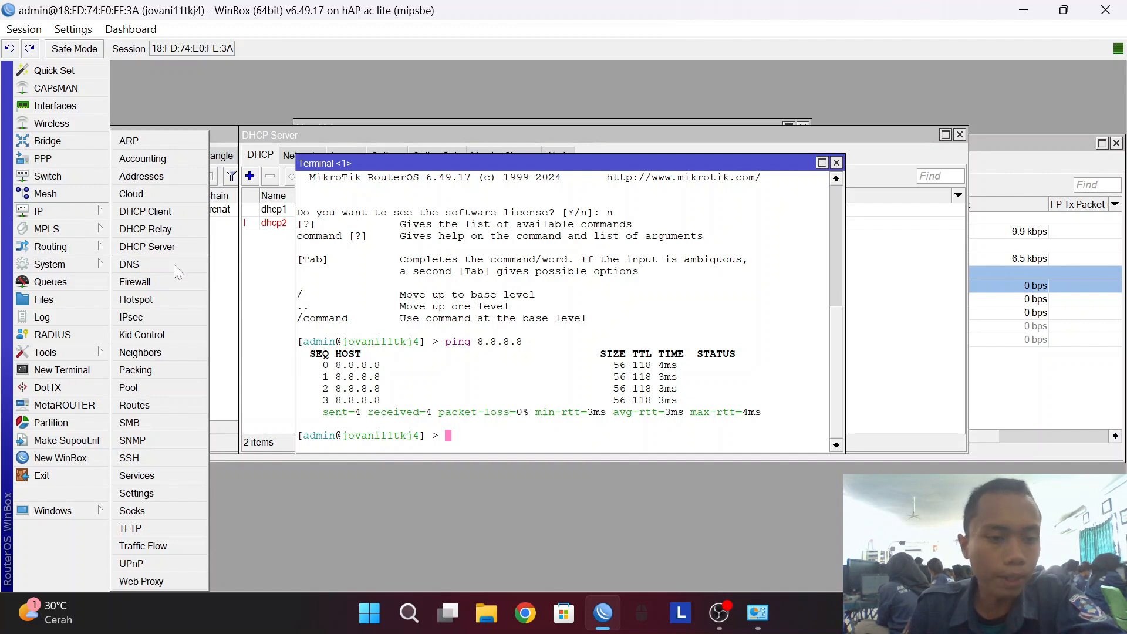
left_click(172, 294)
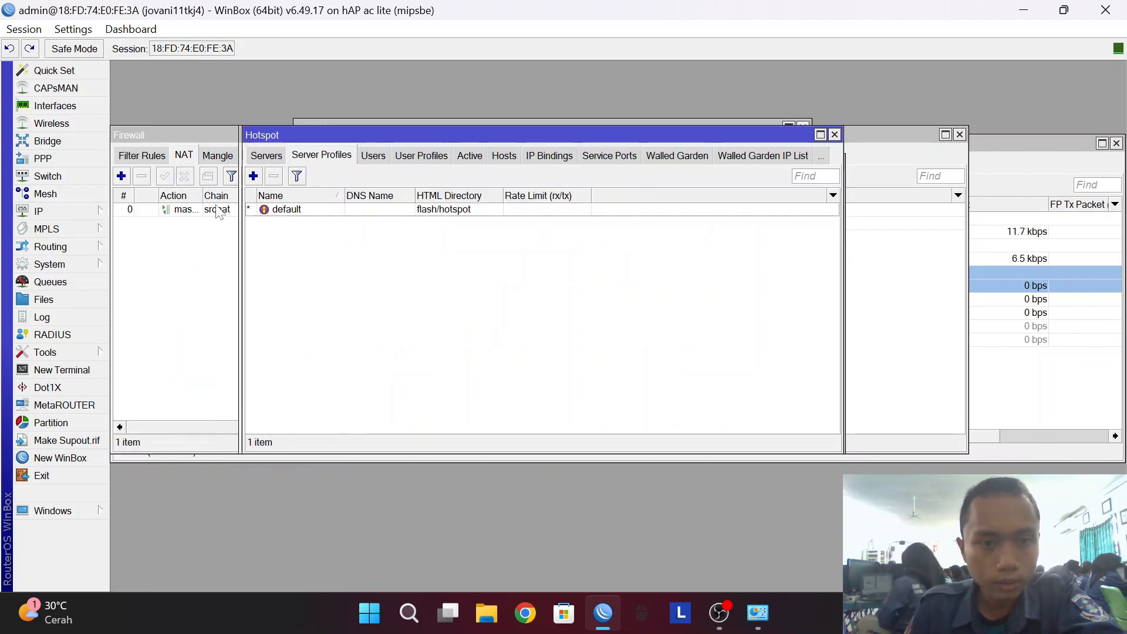
left_click(267, 156)
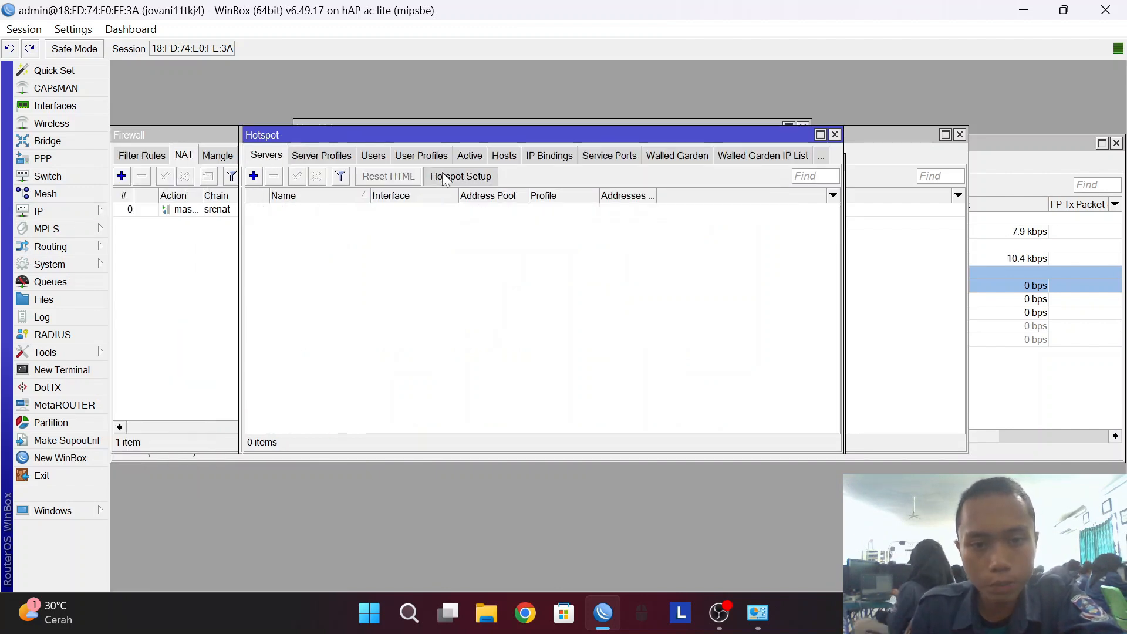
Run Hotspot Setup on ether3, accepting 192.168.25.1/24, the default pool, no certificate and no SMTP.
left_click(449, 176)
left_click(602, 312)
left_click(599, 349)
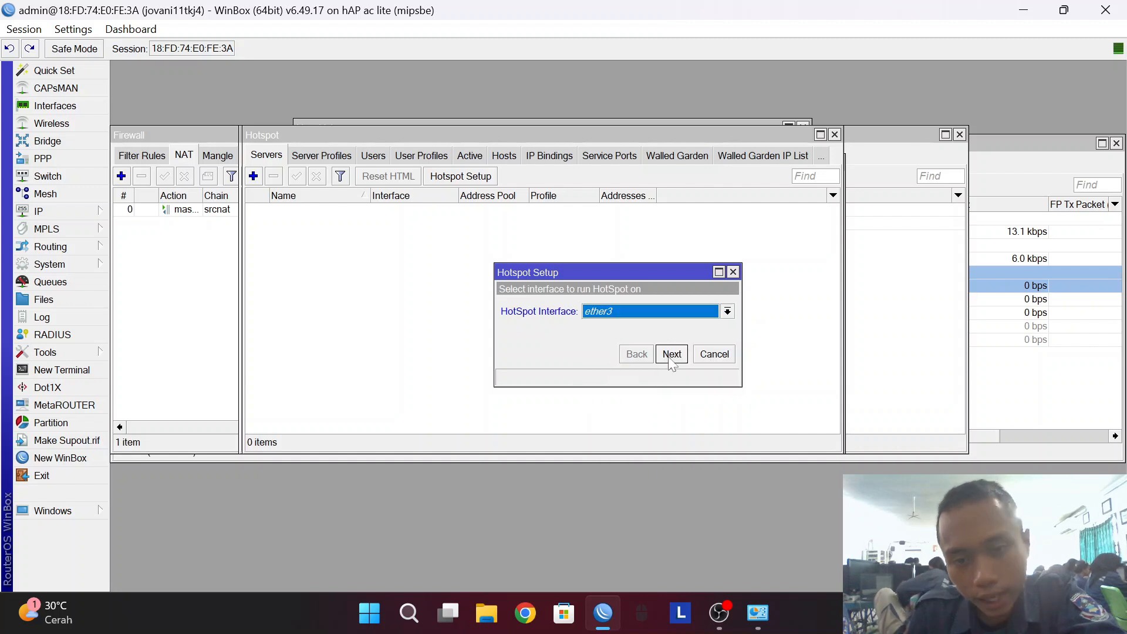
left_click(672, 354)
left_click(671, 354)
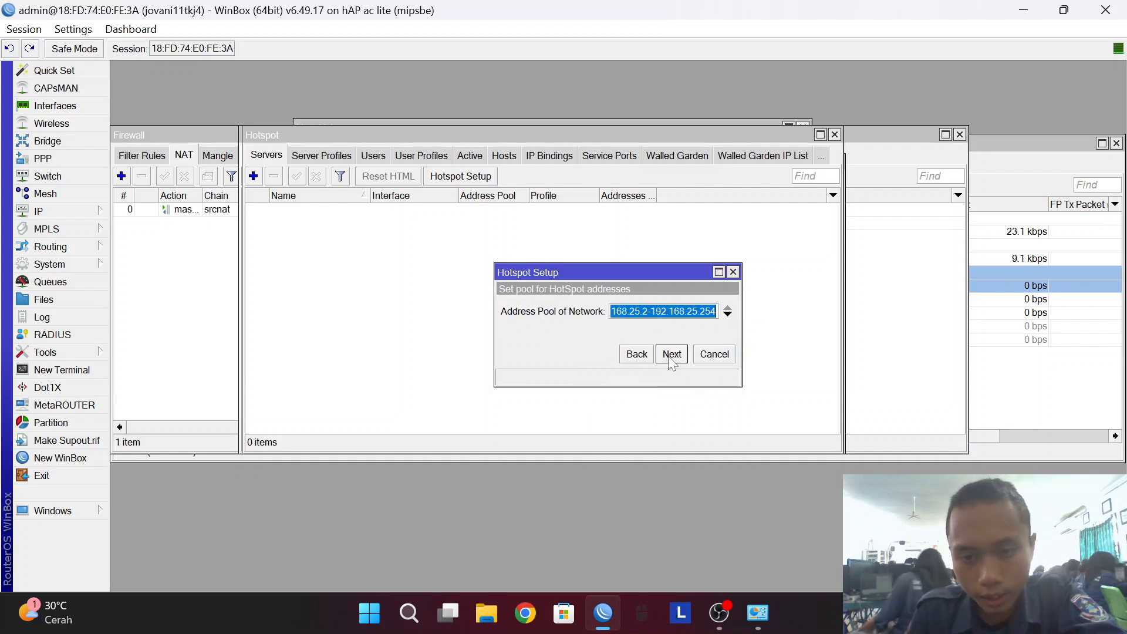
left_click(672, 354)
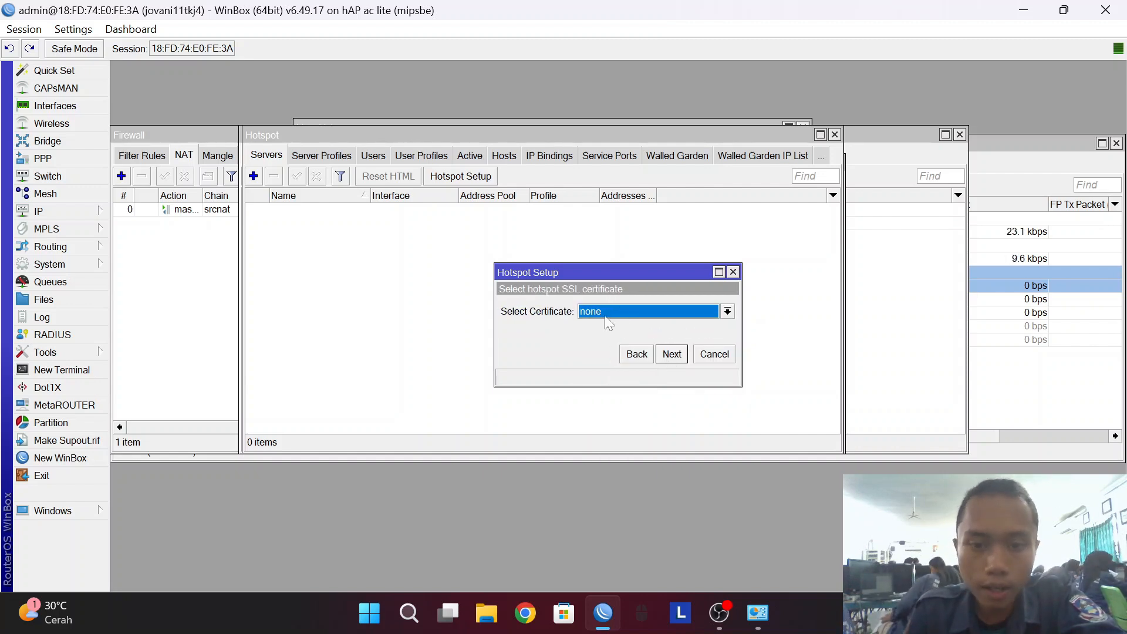
left_click(666, 355)
left_click(666, 355)
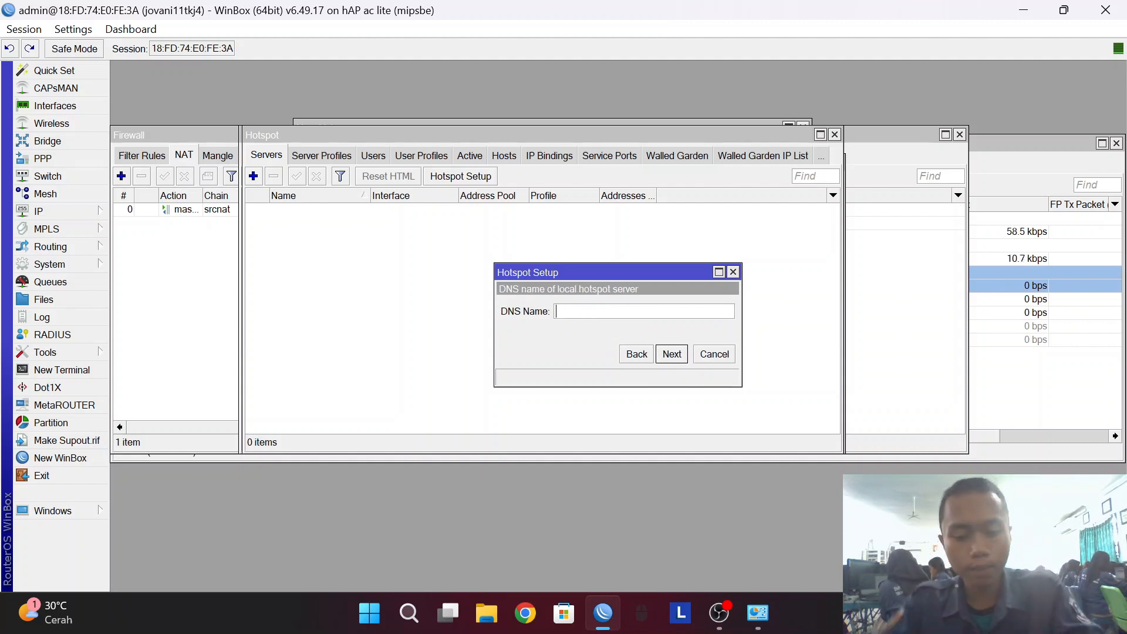
Enter the hotspot DNS name and the local user's password, then finish the setup.
type("jovani.net")
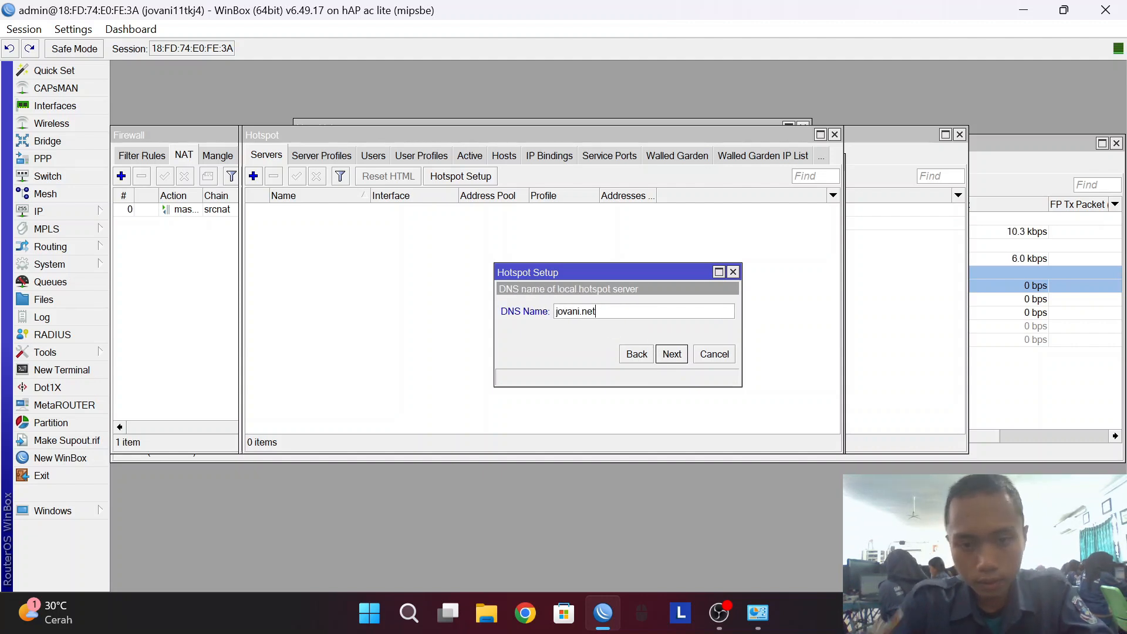
left_click(667, 354)
key("Tab")
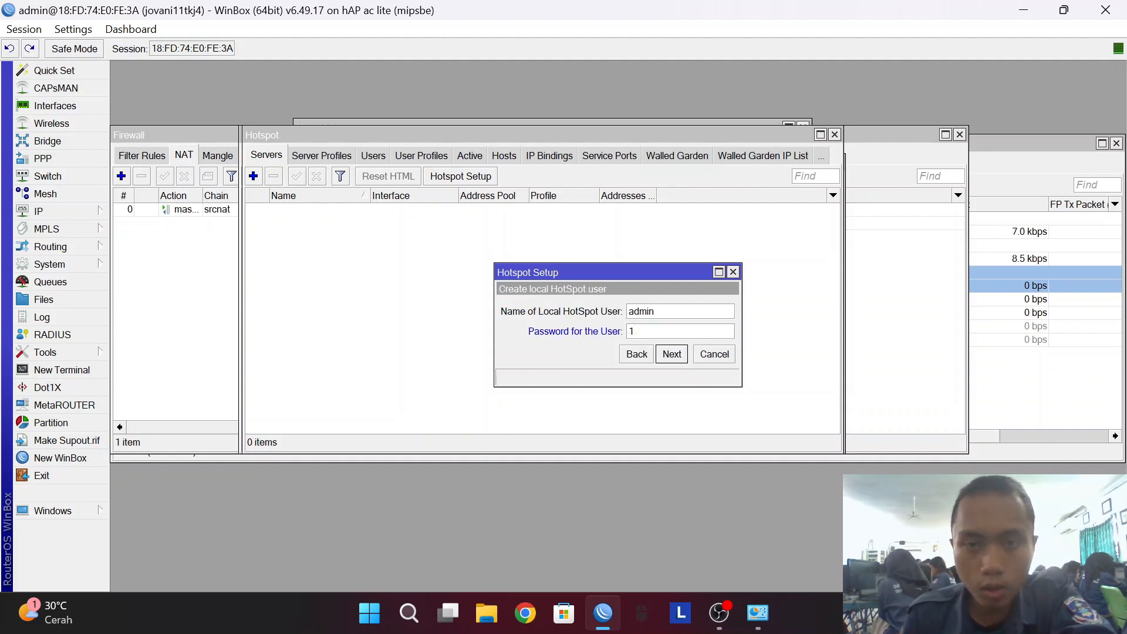
left_click(670, 355)
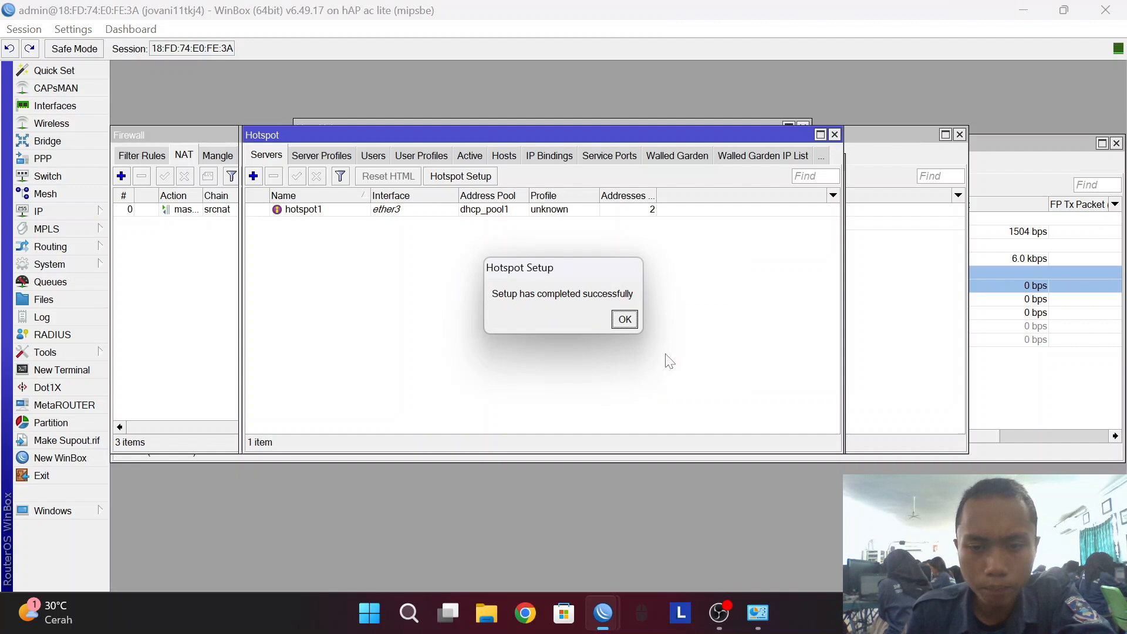
left_click(624, 319)
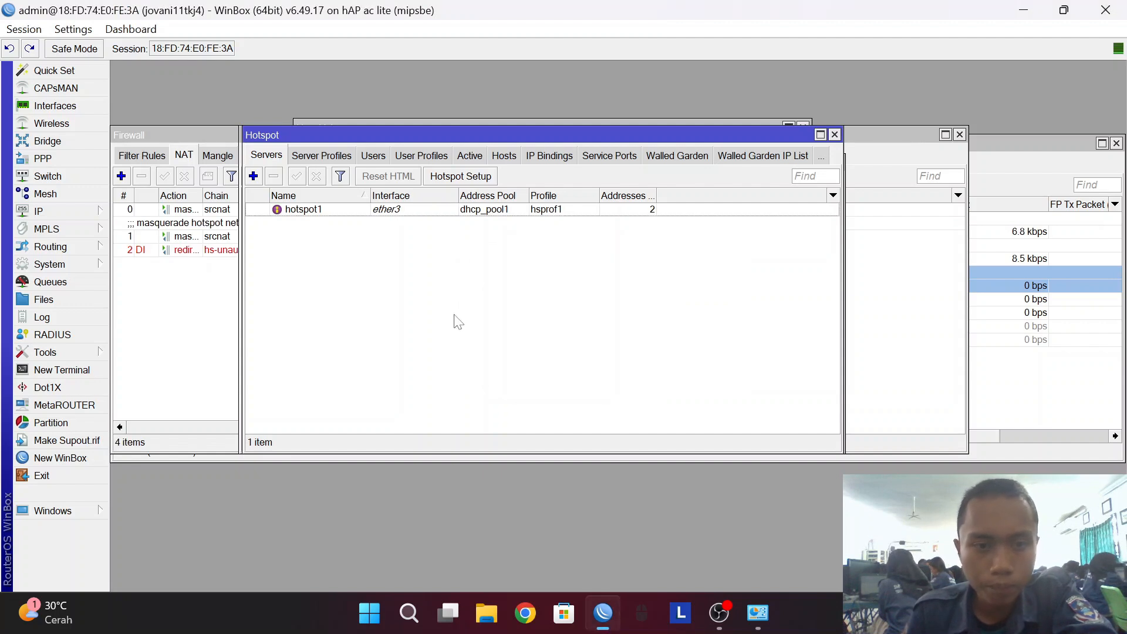
Add a hotspot user with a new username and password on server all, default profile.
left_click(374, 156)
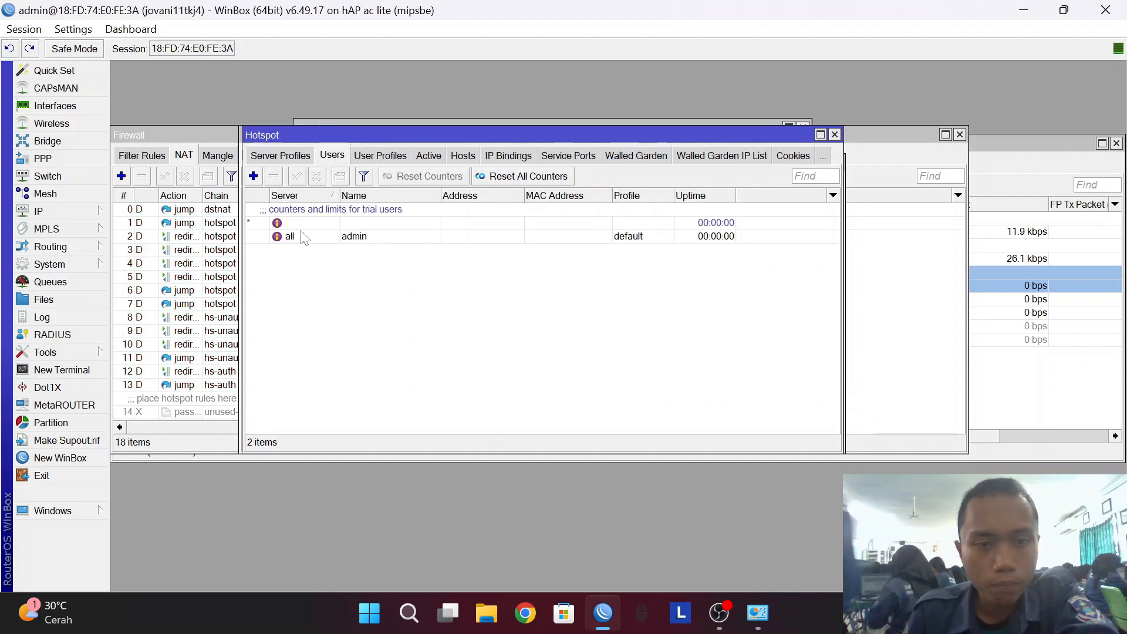
left_click(254, 176)
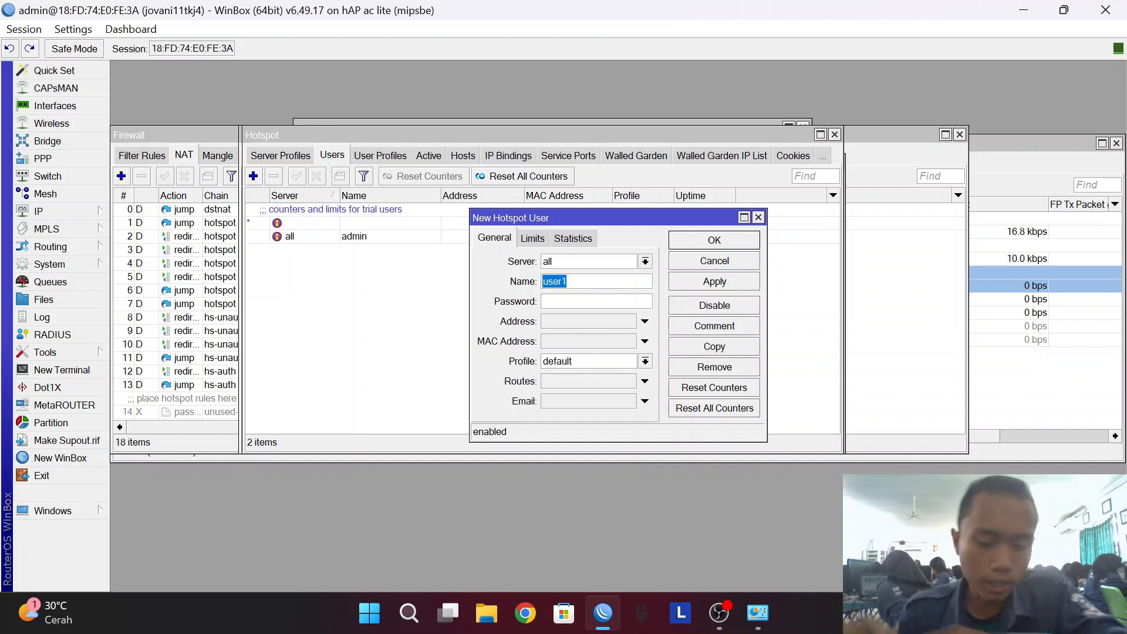
key("BackSpace")
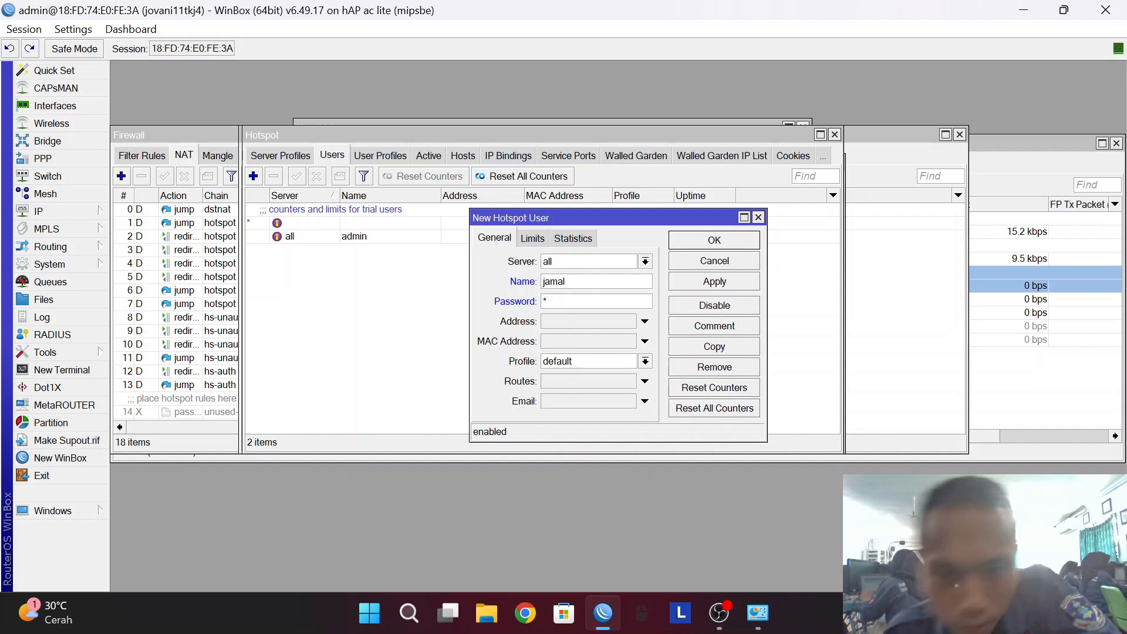
left_click(730, 280)
left_click(723, 247)
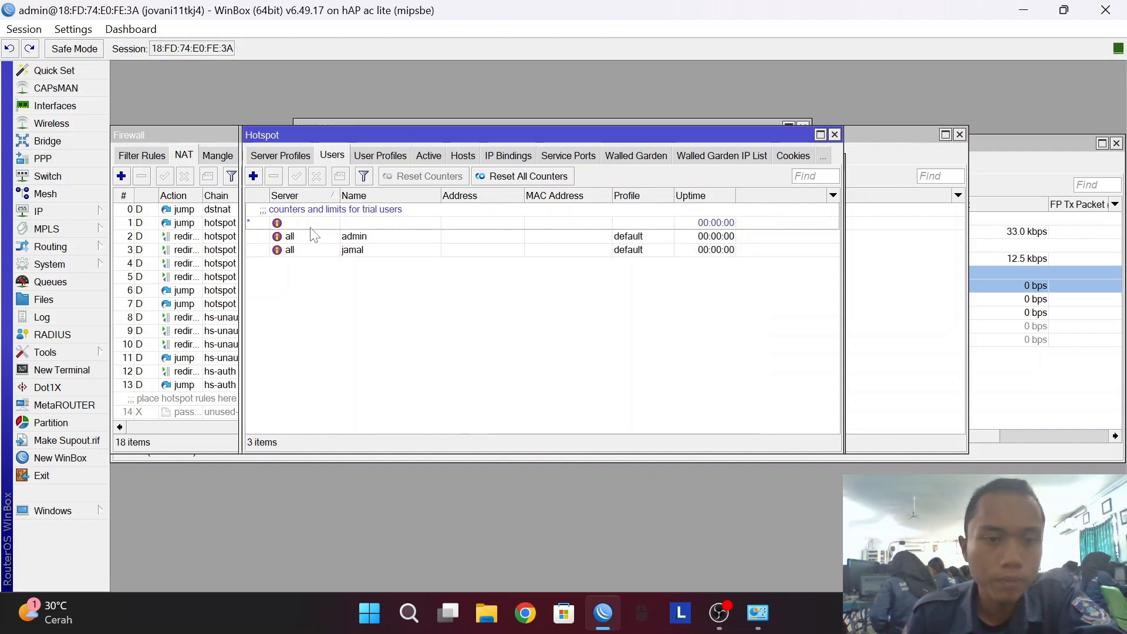
Tick Use RADIUS in the hsprof1 server profile and save it.
left_click(286, 156)
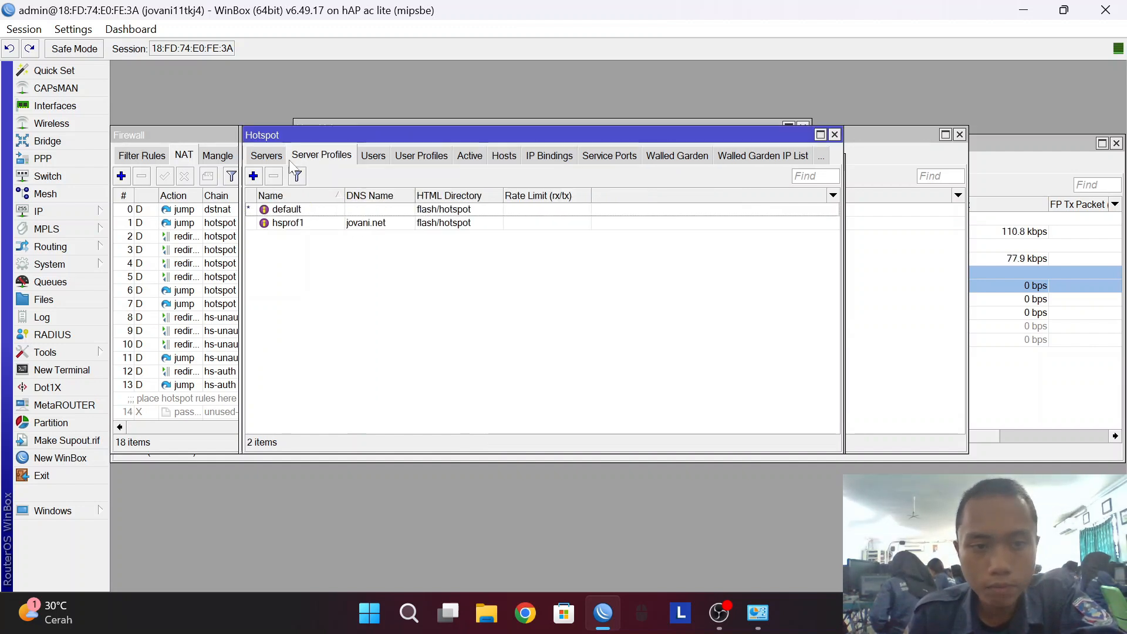
double_click(352, 227)
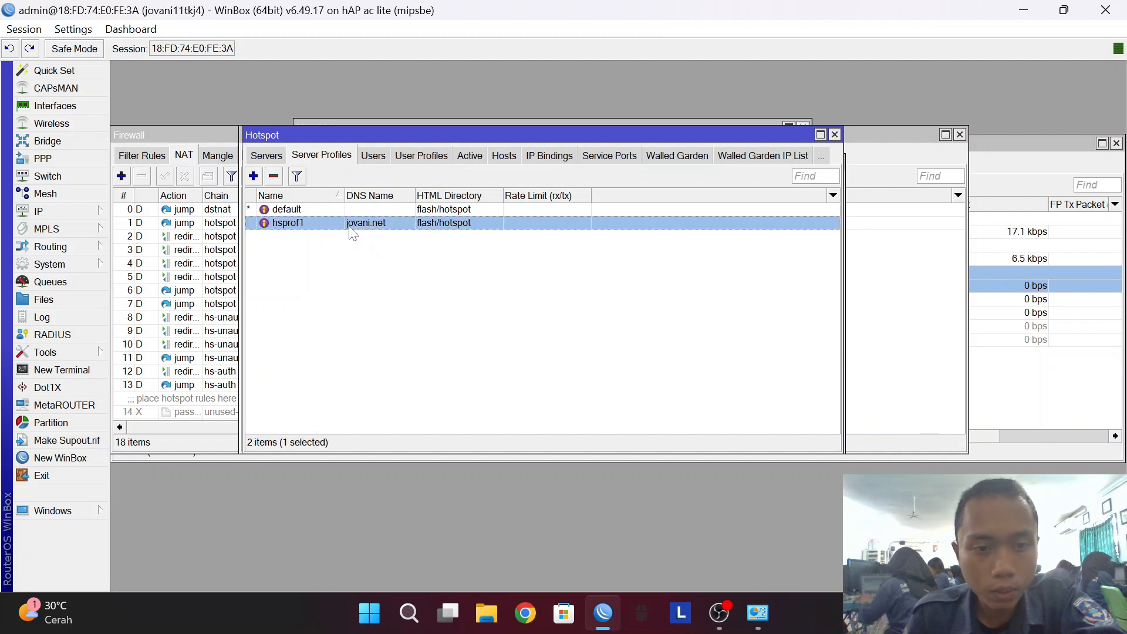
left_click(520, 207)
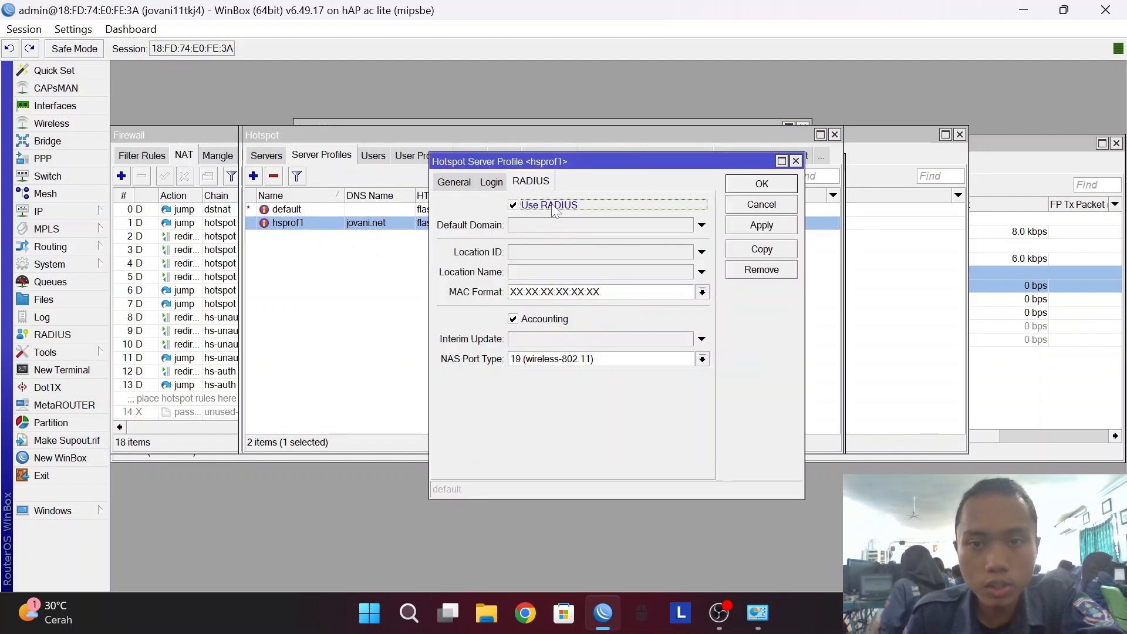
left_click(761, 226)
left_click(761, 187)
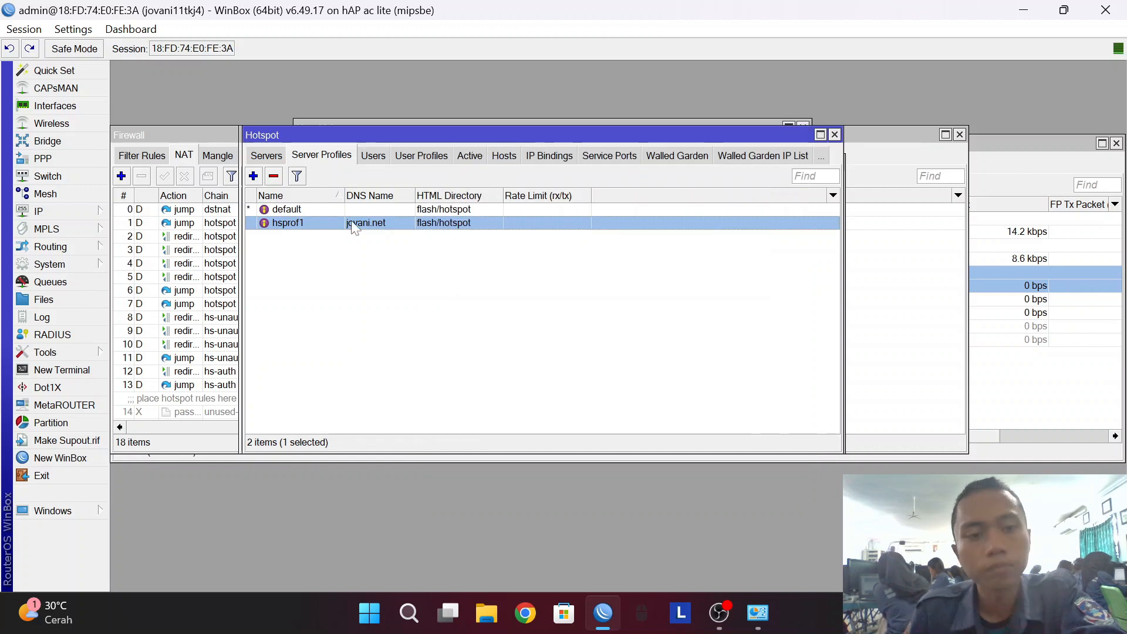
Enable accepting incoming RADIUS requests on port 3799.
left_click(80, 329)
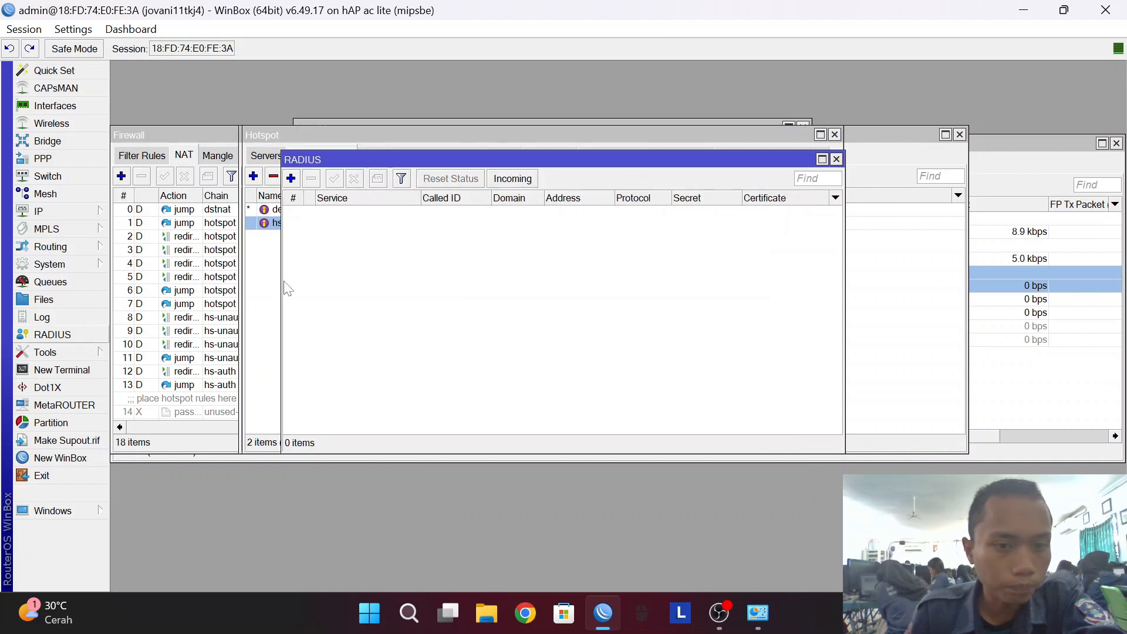
left_click(506, 177)
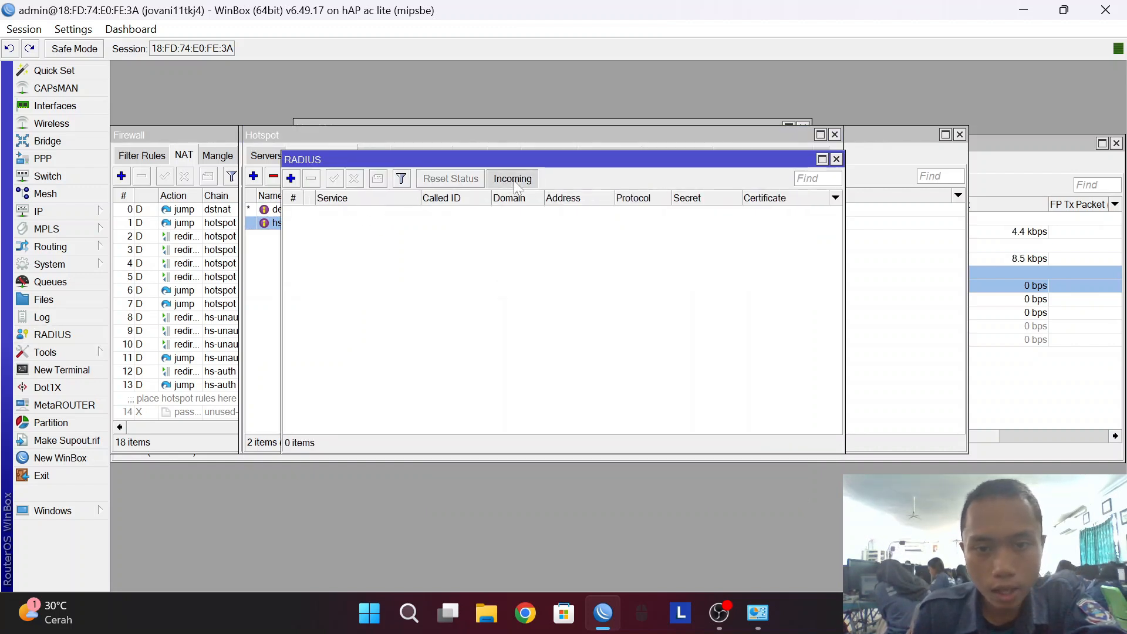
left_click(593, 280)
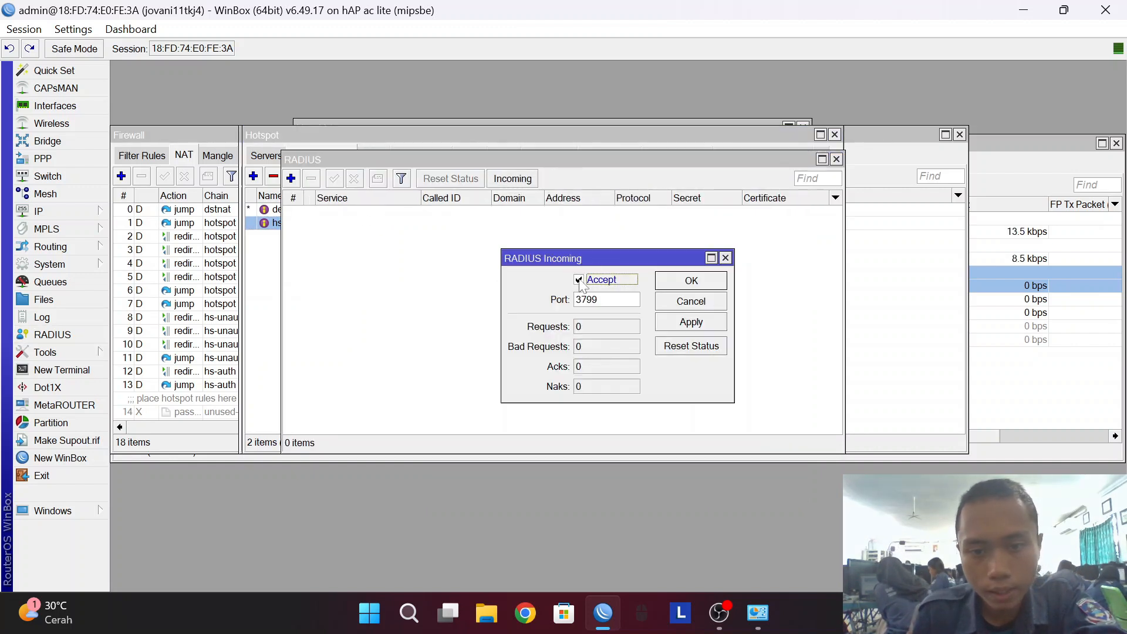
left_click(676, 322)
left_click(682, 284)
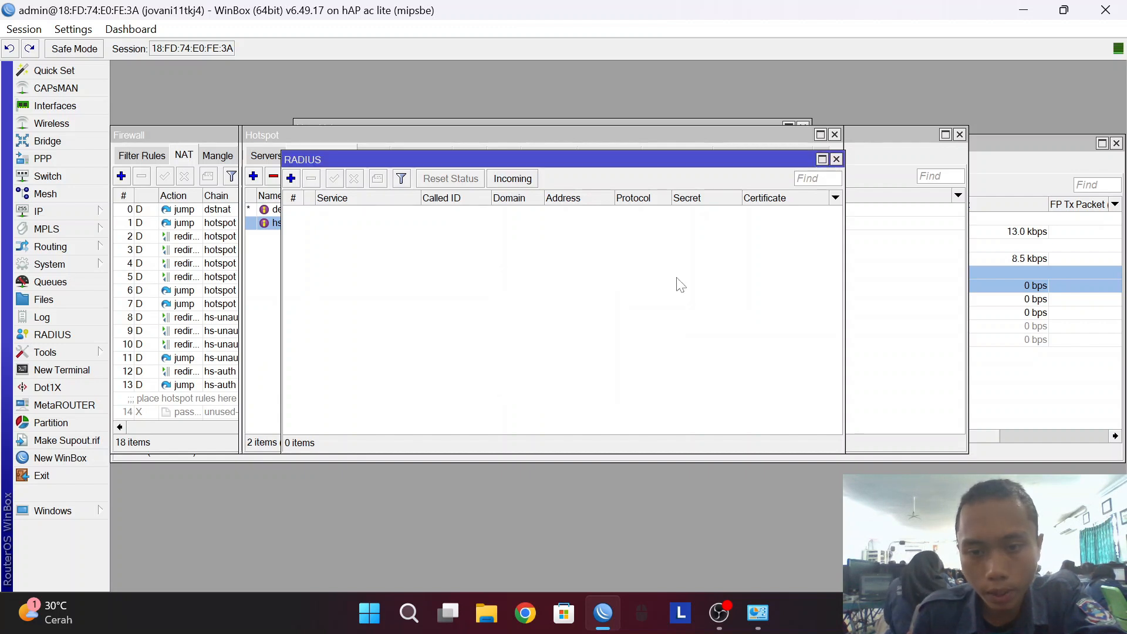
Start a new RADIUS server entry with the hotspot and login services ticked.
left_click(291, 179)
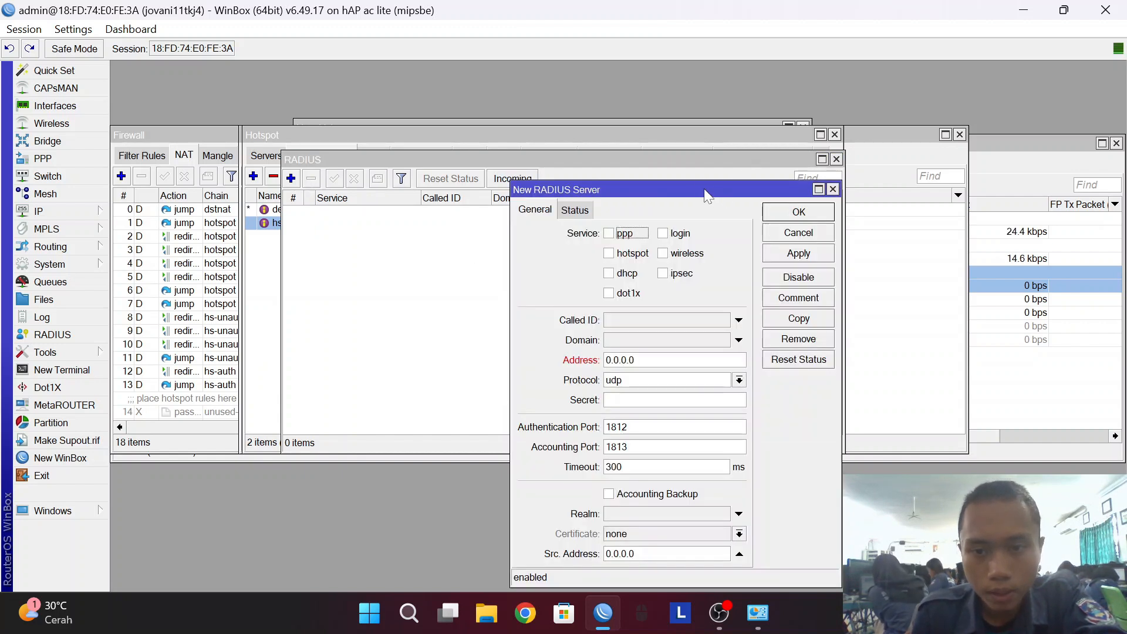
left_click_drag(708, 195, 677, 109)
left_click(580, 167)
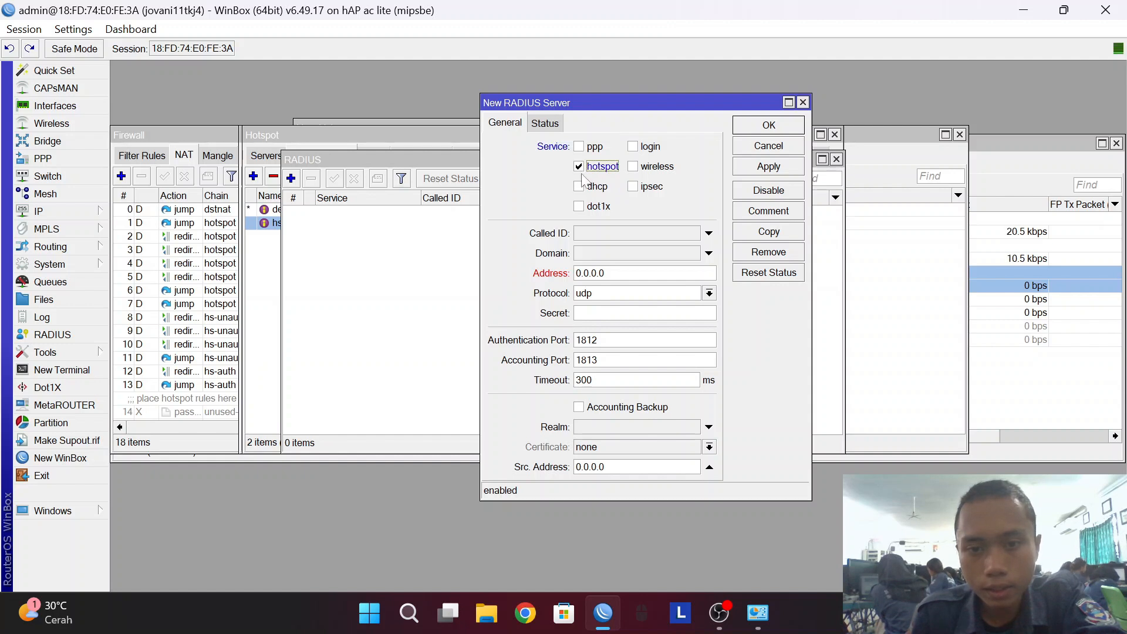
left_click(633, 147)
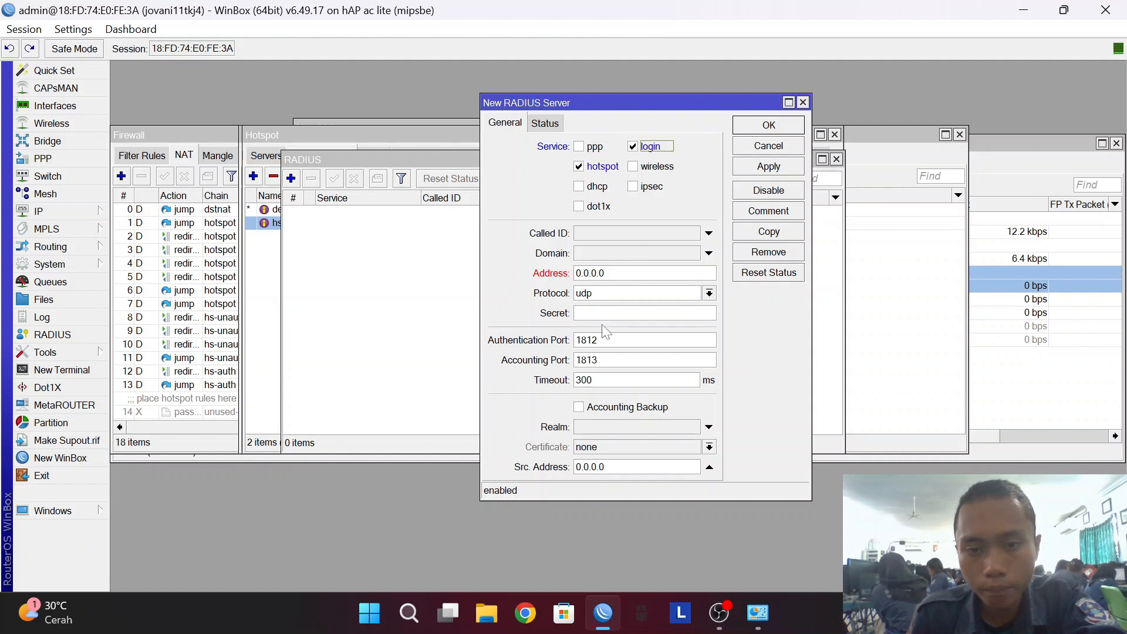
left_click(76, 212)
Open ether1's DHCP client status and copy its leased address 172.16.131.158.
left_click(145, 211)
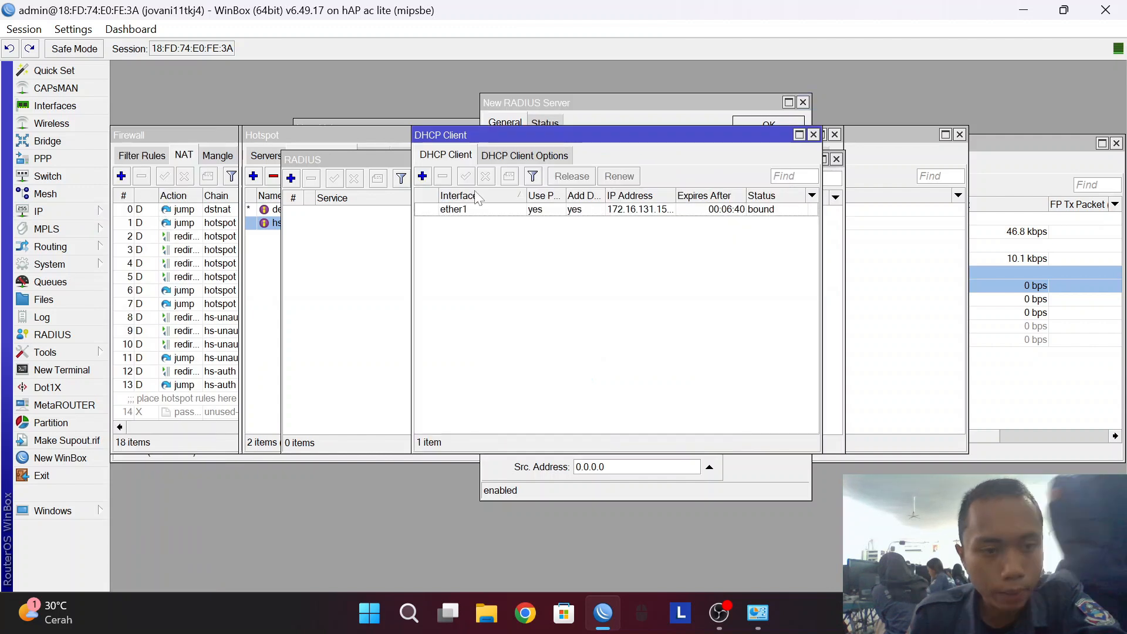
double_click(450, 210)
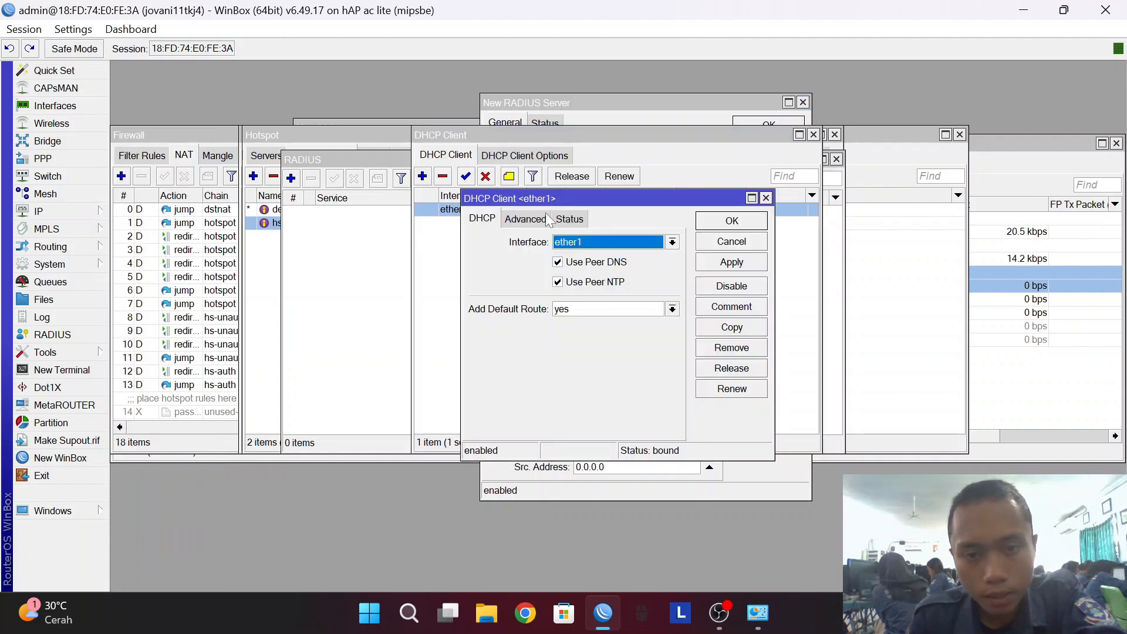
left_click(569, 220)
left_click(610, 245)
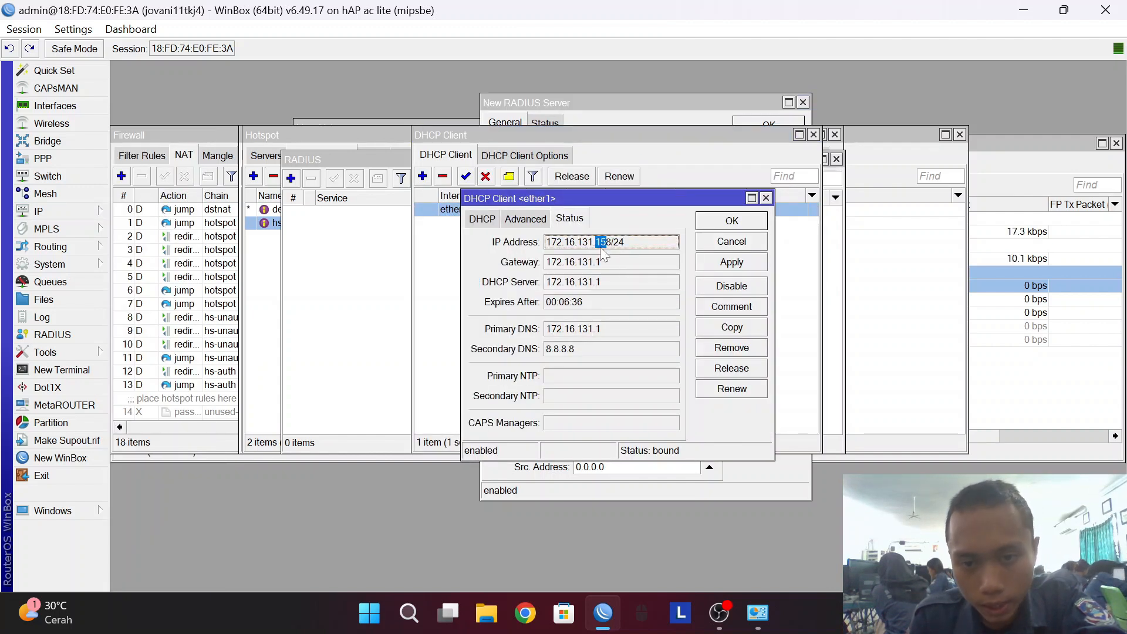
left_click_drag(548, 243, 616, 249)
key("ctrl+c")
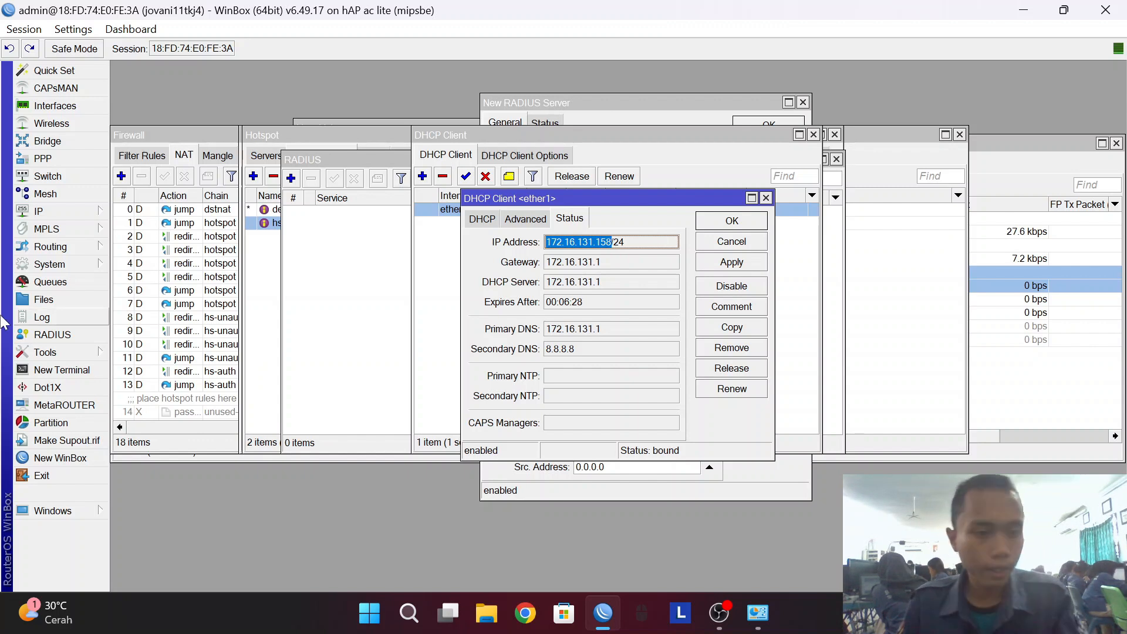
Start another RADIUS server entry with the hotspot and login services ticked.
left_click(353, 167)
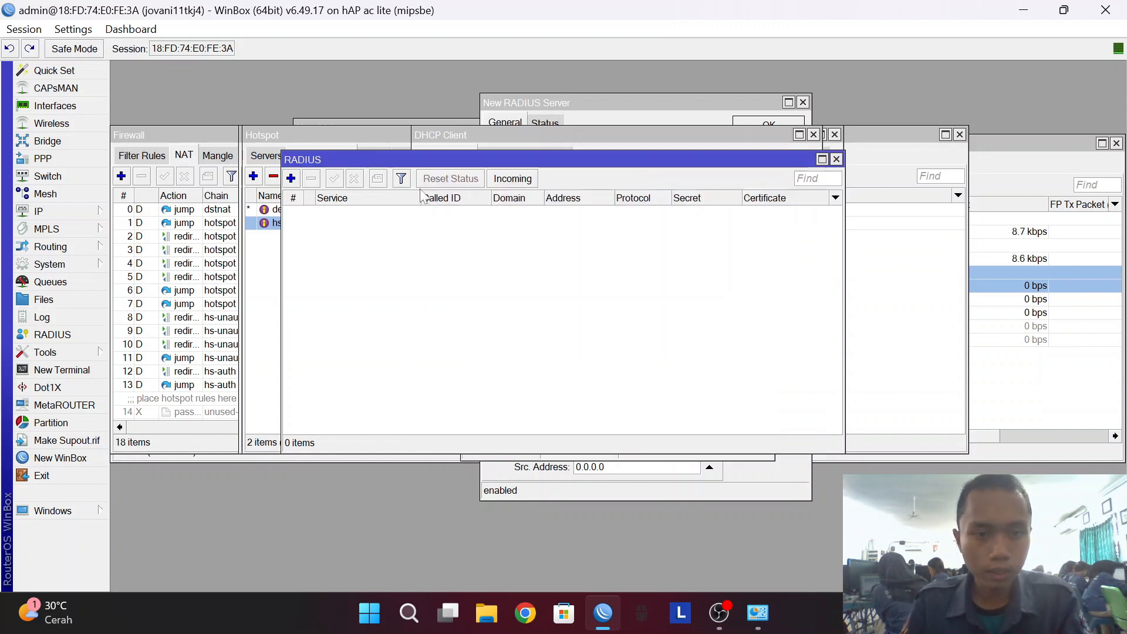
left_click(290, 178)
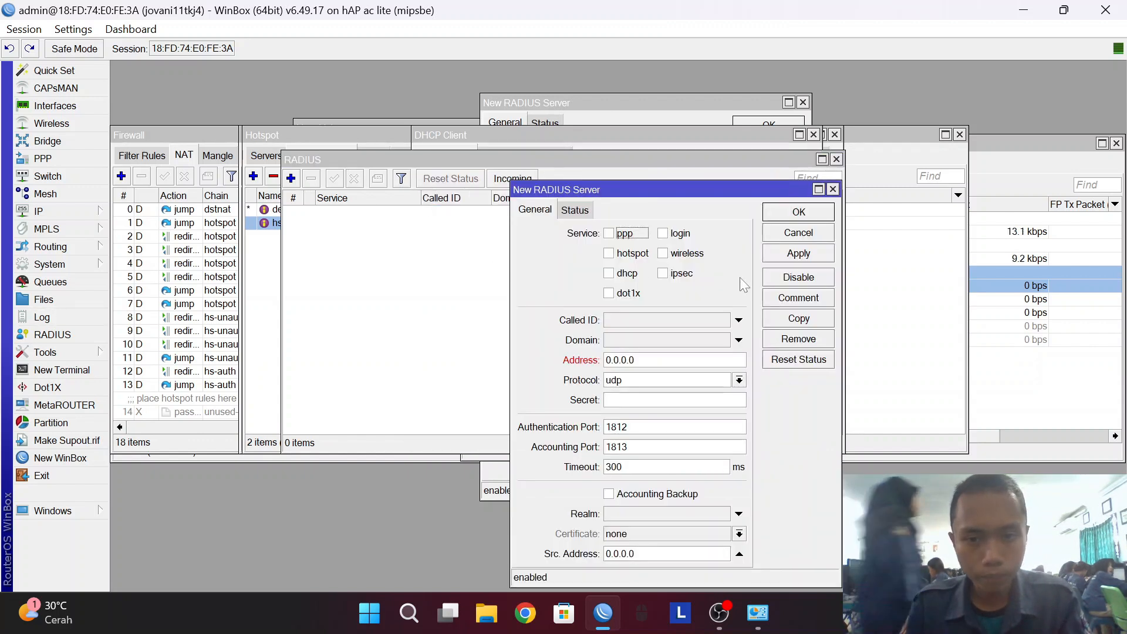
left_click(631, 253)
left_click(674, 234)
left_click_drag(659, 189, 646, 111)
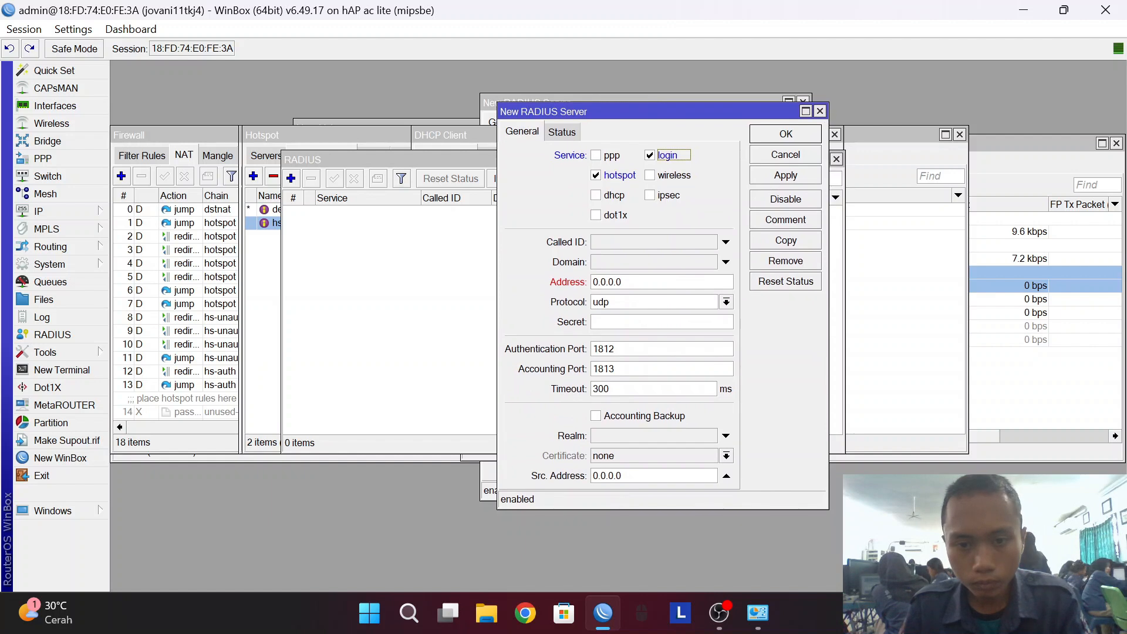
Set the server address to 172.16.131.158, enter the shared secret, and save the entry.
double_click(657, 282)
key("ctrl+v")
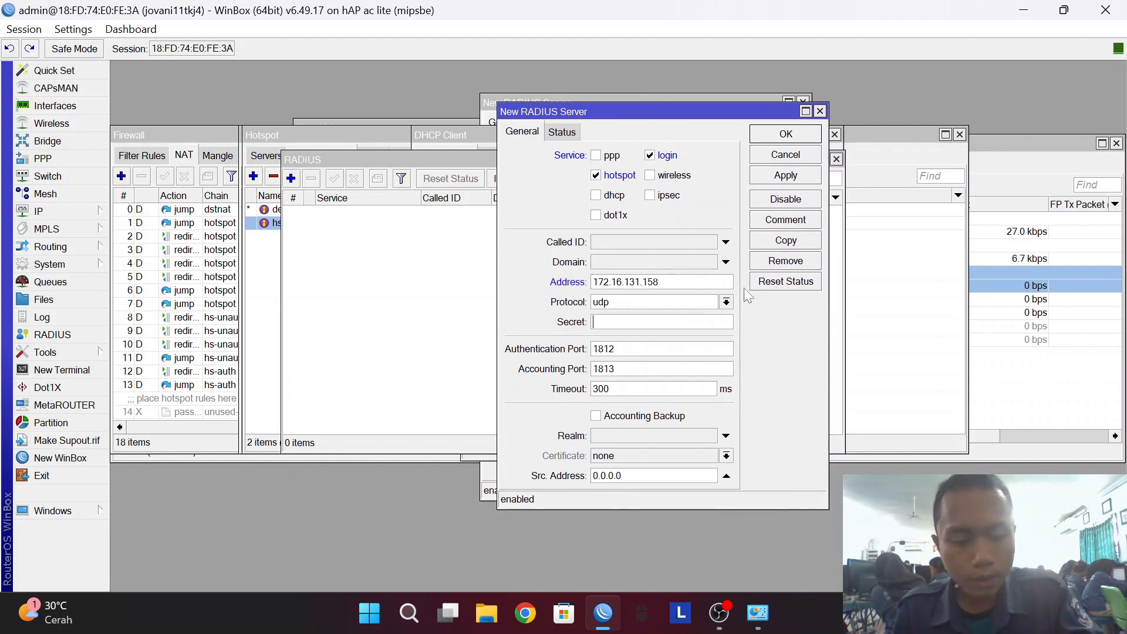
type("***")
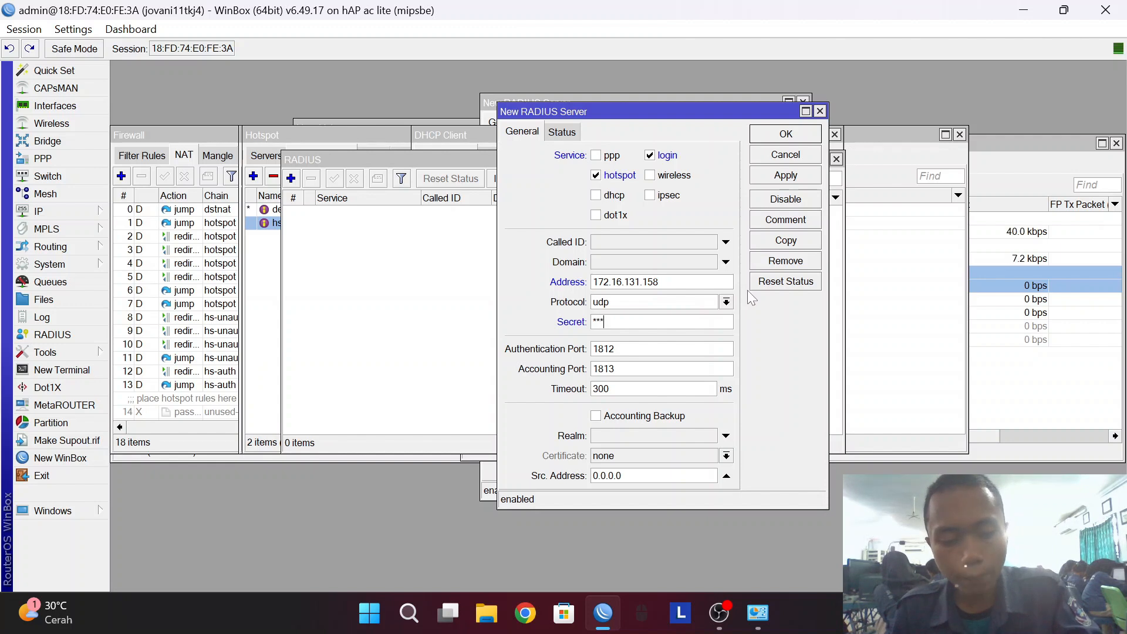
type("*****")
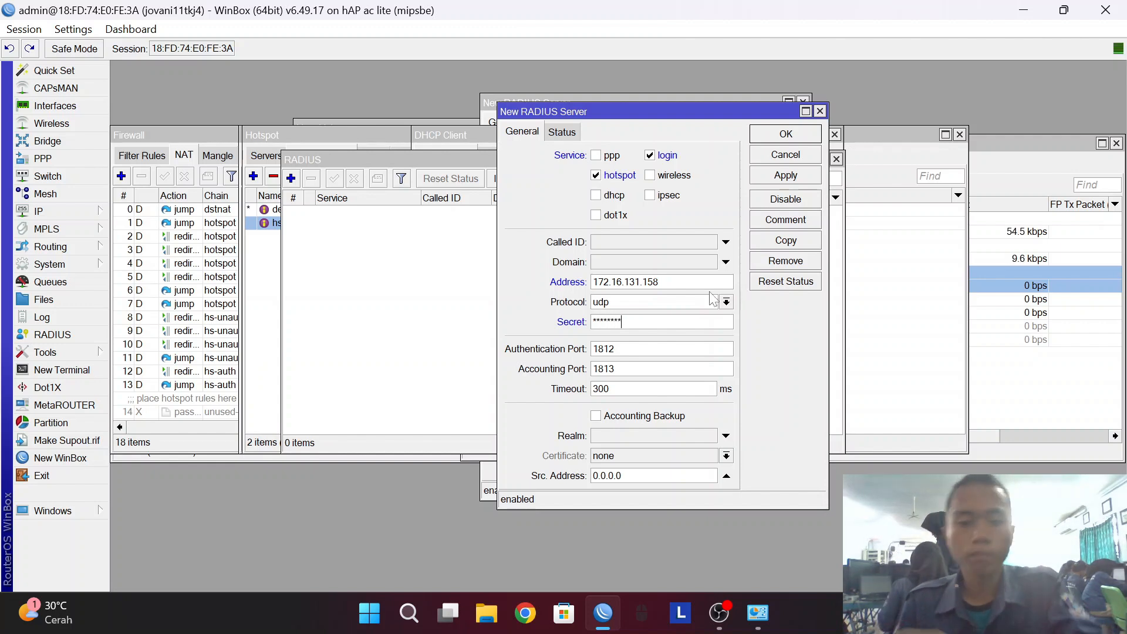
left_click(781, 176)
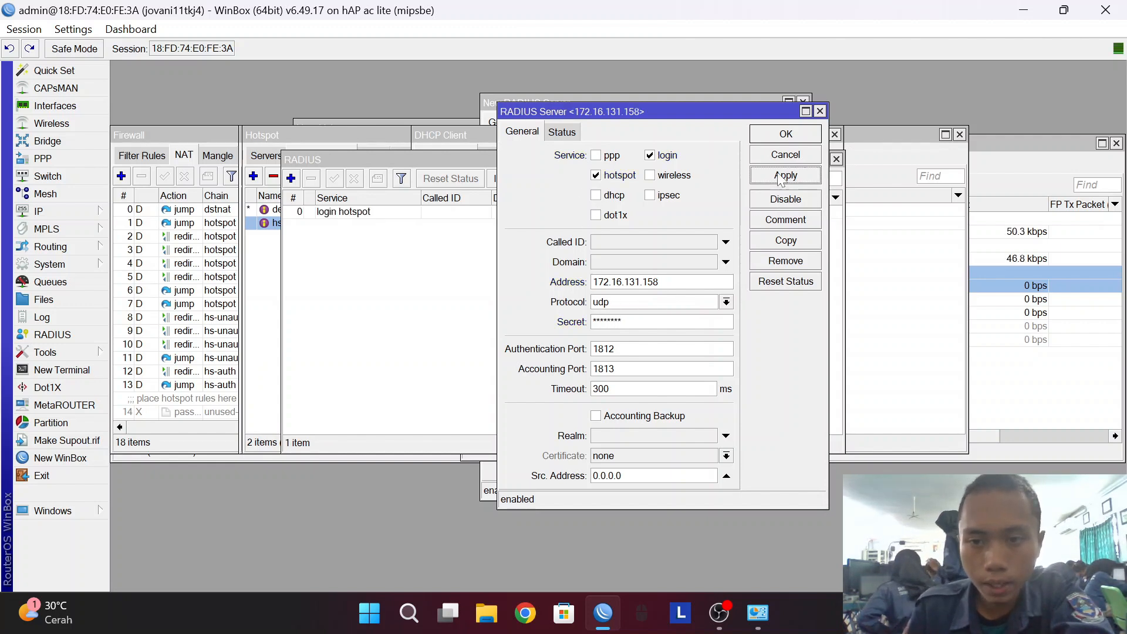
left_click(773, 136)
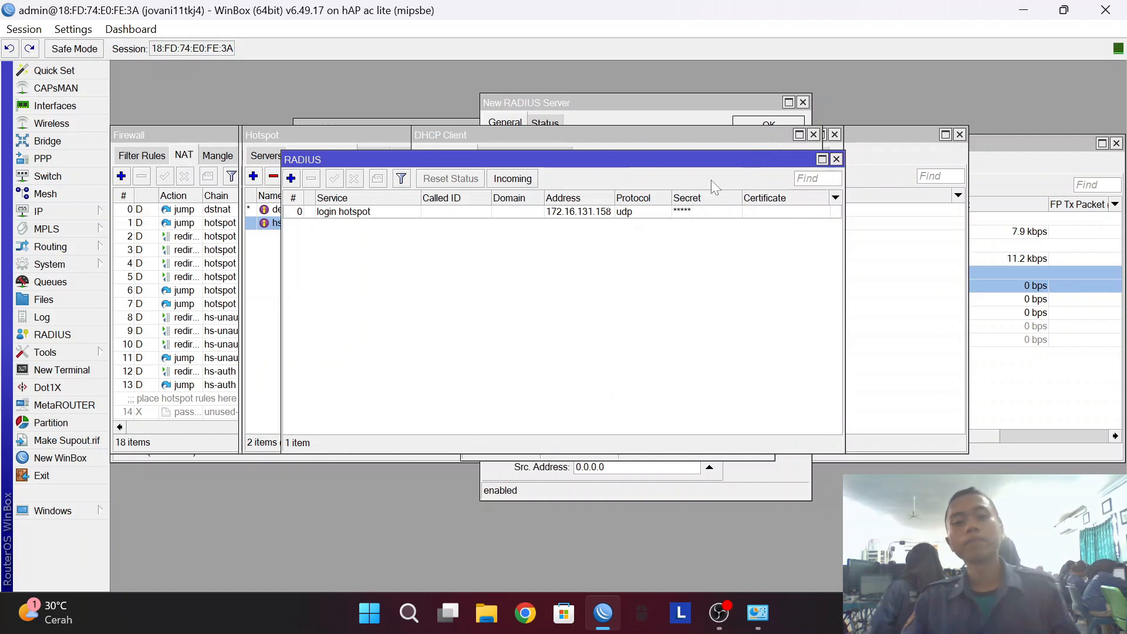
left_click(719, 612)
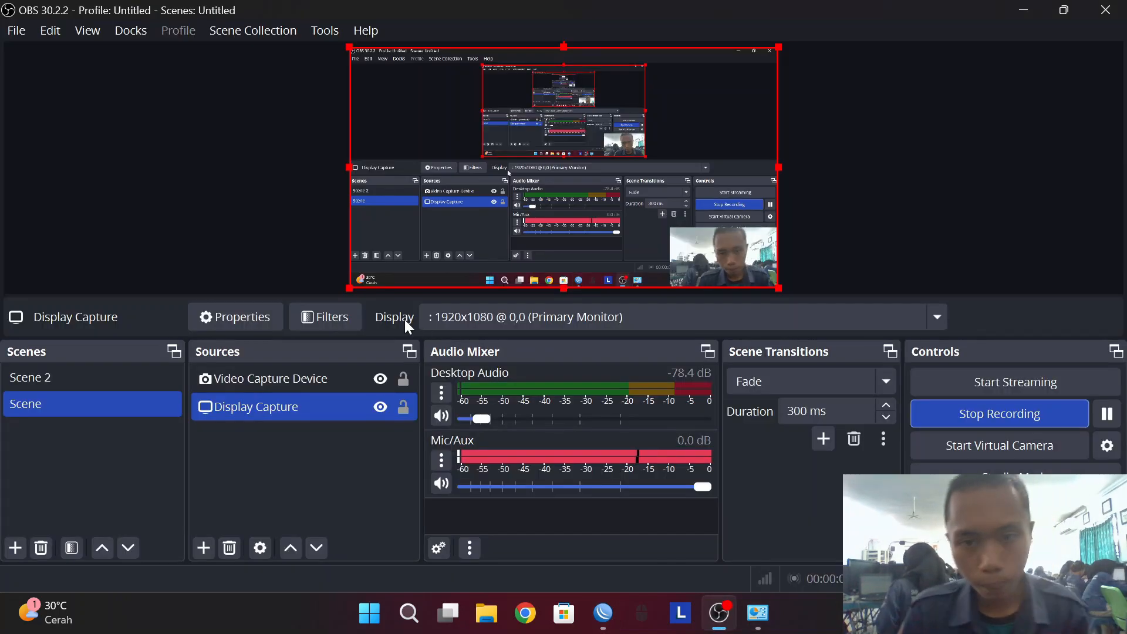
left_click(97, 386)
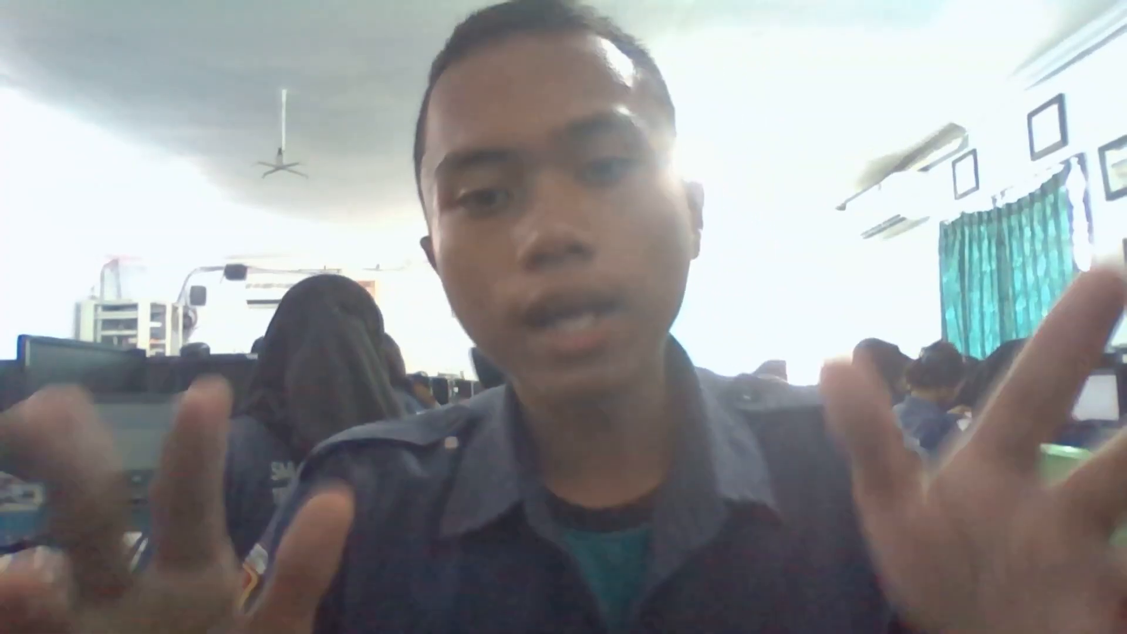